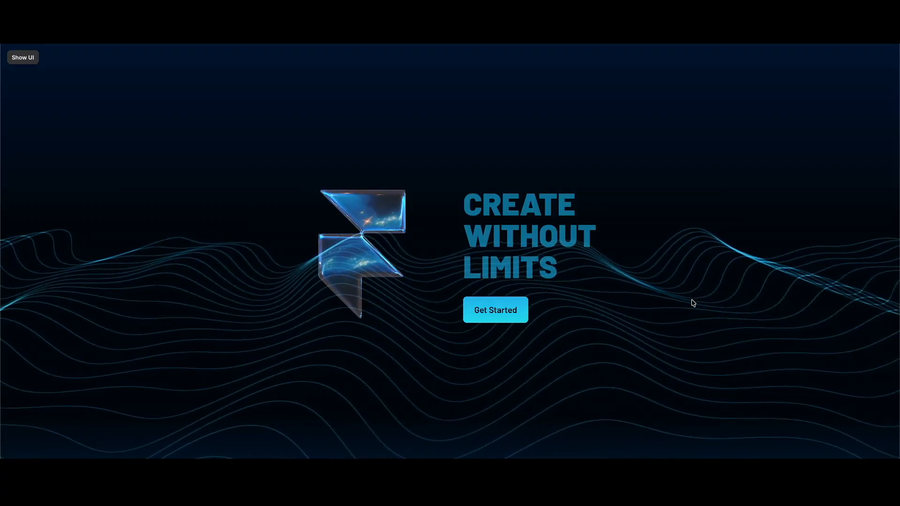
- Reload the page preview to replay the hero's intro
key(super+r)
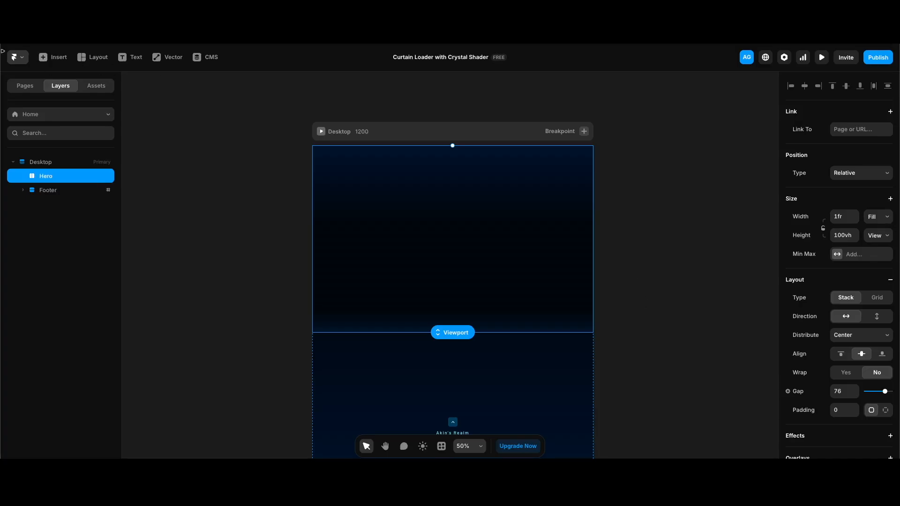
- Insert the Mesh shader from the Effects group into the Hero section
click(52, 62)
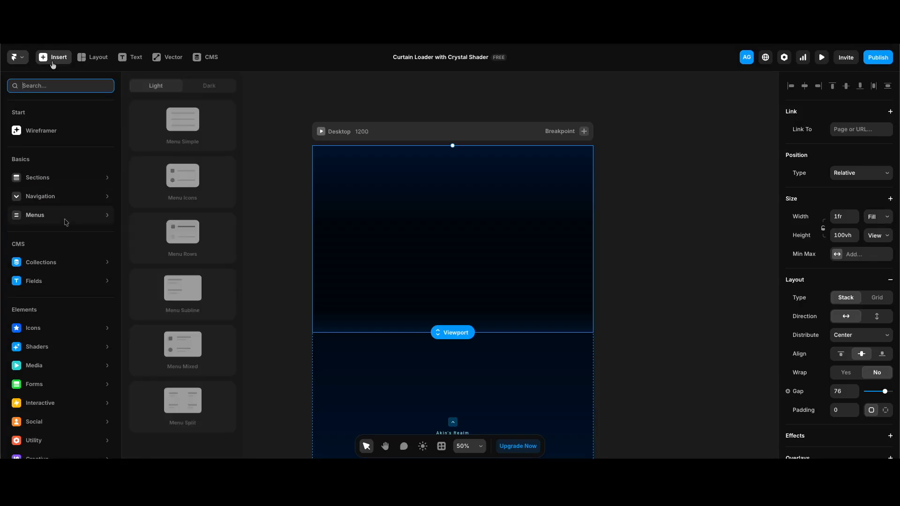
mouse_move(54, 349)
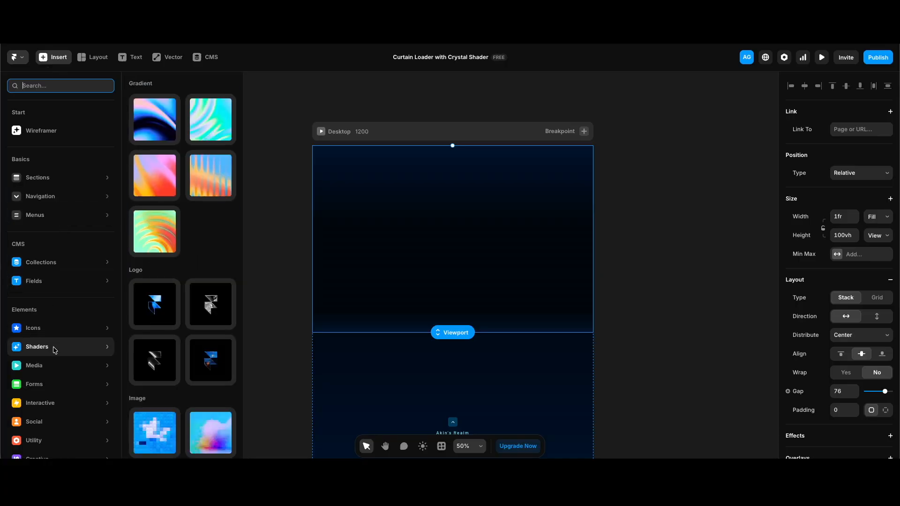
scroll(181, 291, down, 4)
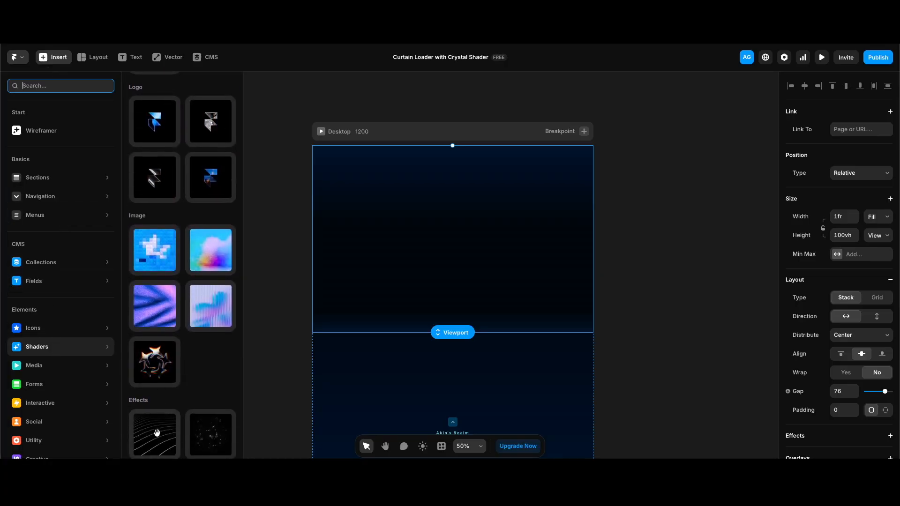
click(157, 433)
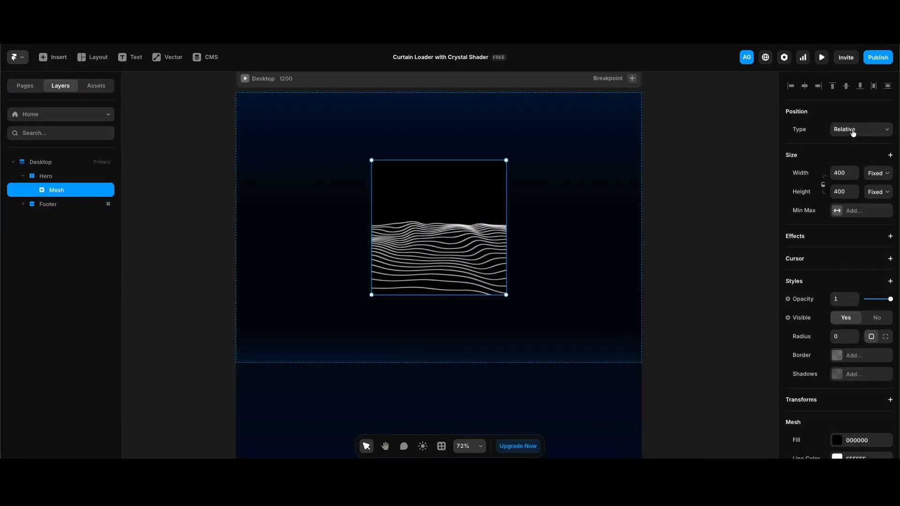
- Give the Mesh layer an absolute position with top and left offsets of 0
click(852, 130)
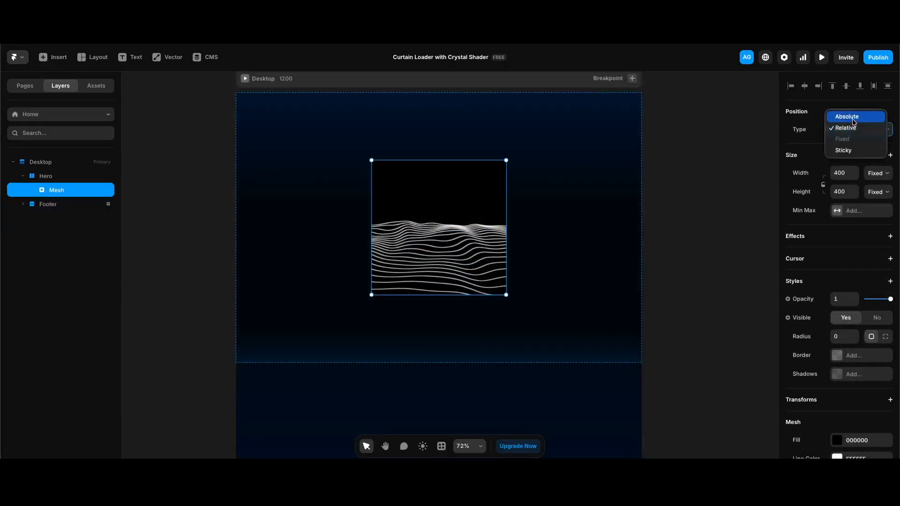
click(853, 118)
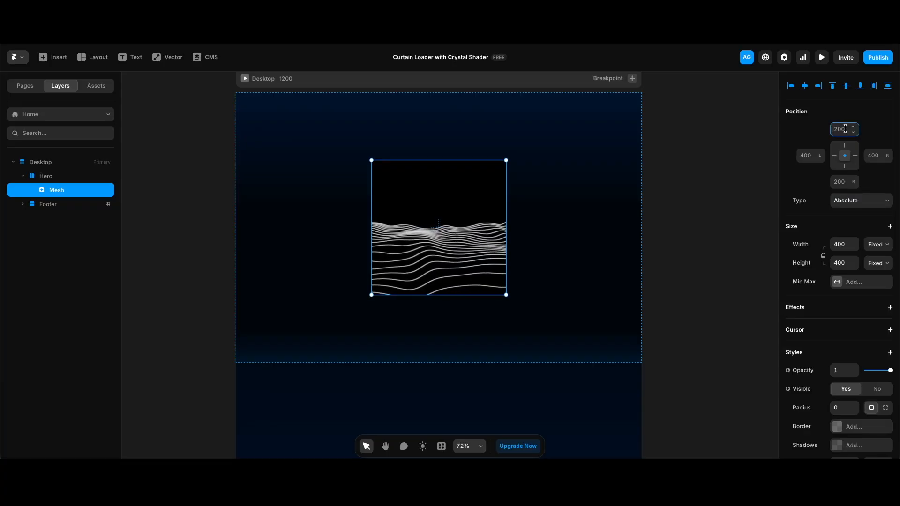
text(0)
key(Return)
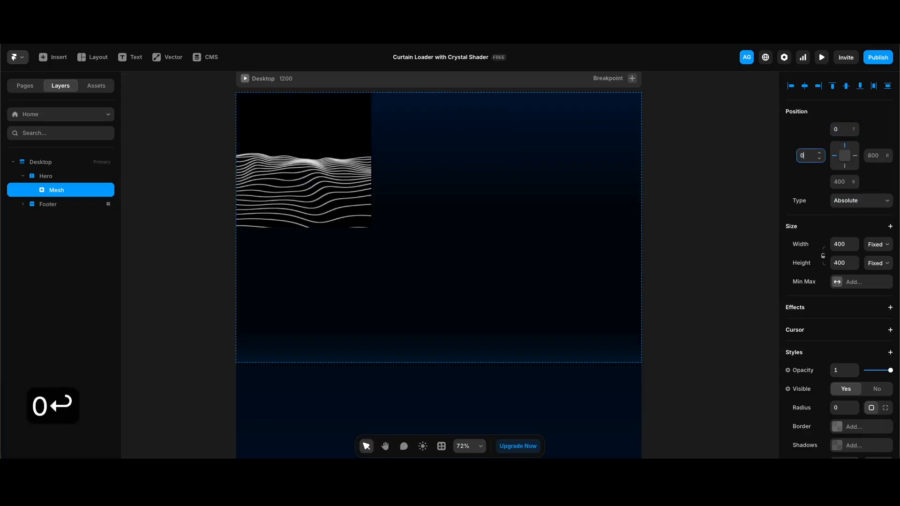
- Size the Mesh layer to 100% width and a viewport-based height of 100vh
click(844, 241)
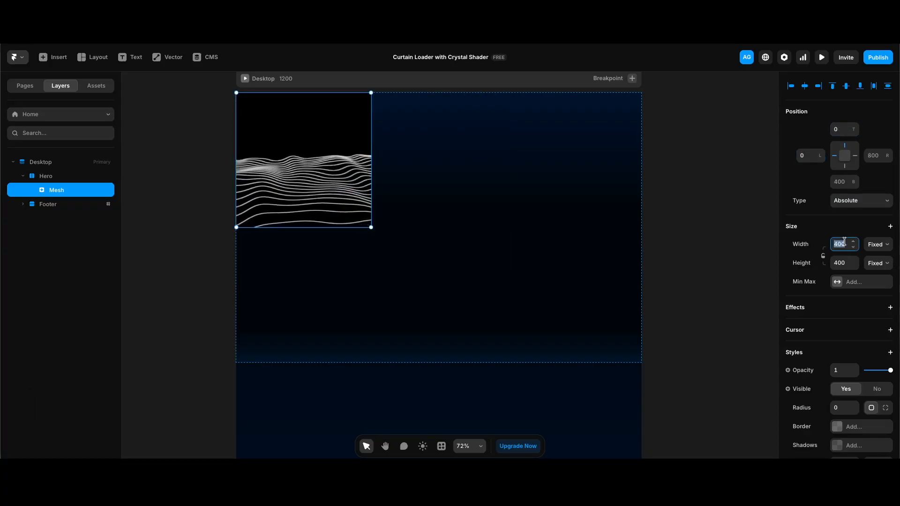
text(100%)
key(Return)
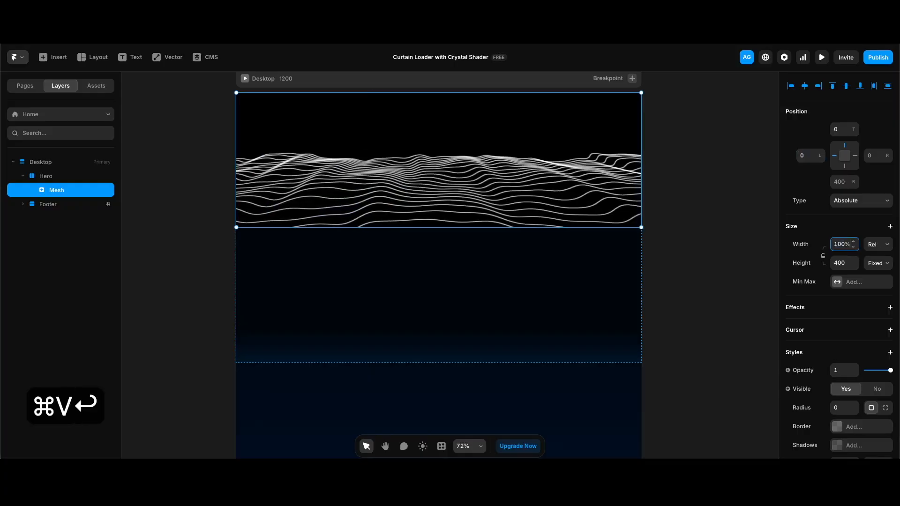
click(877, 262)
click(870, 306)
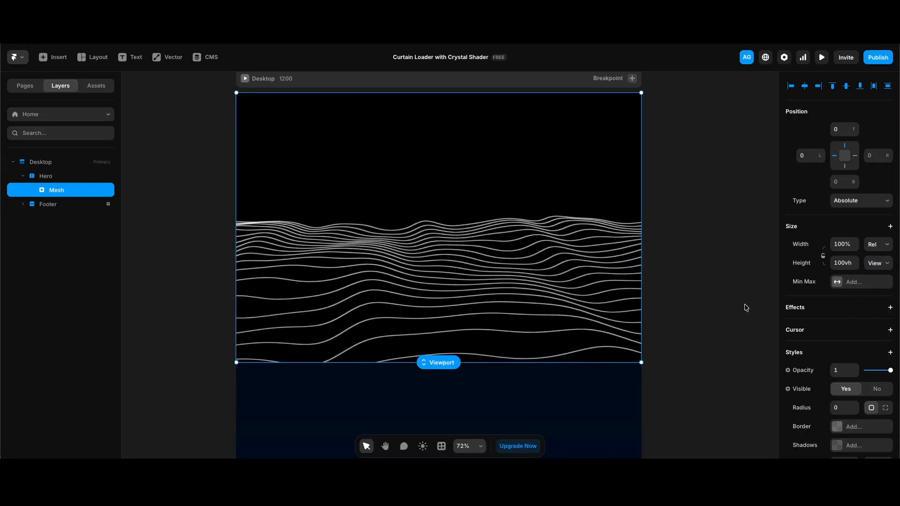
- Remove the Z Index property from the Mesh layer's styles
scroll(844, 346, down, 3)
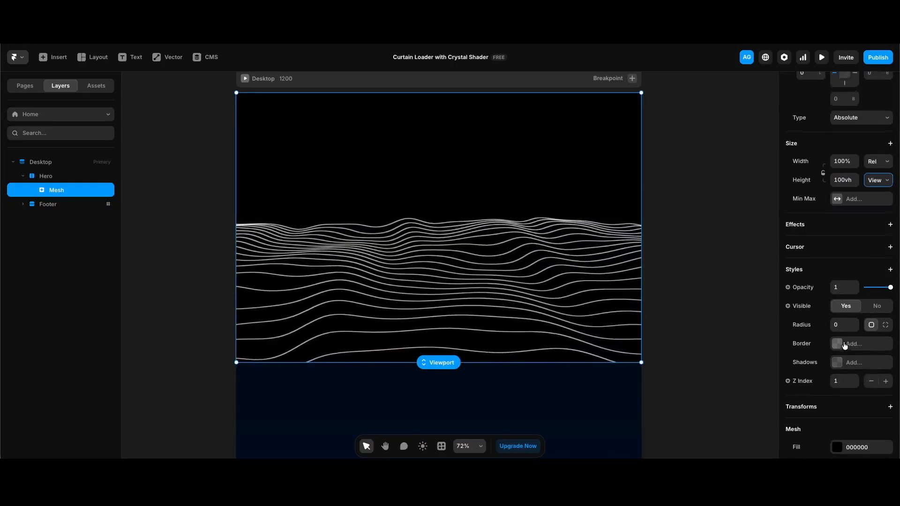
right_click(807, 377)
click(817, 419)
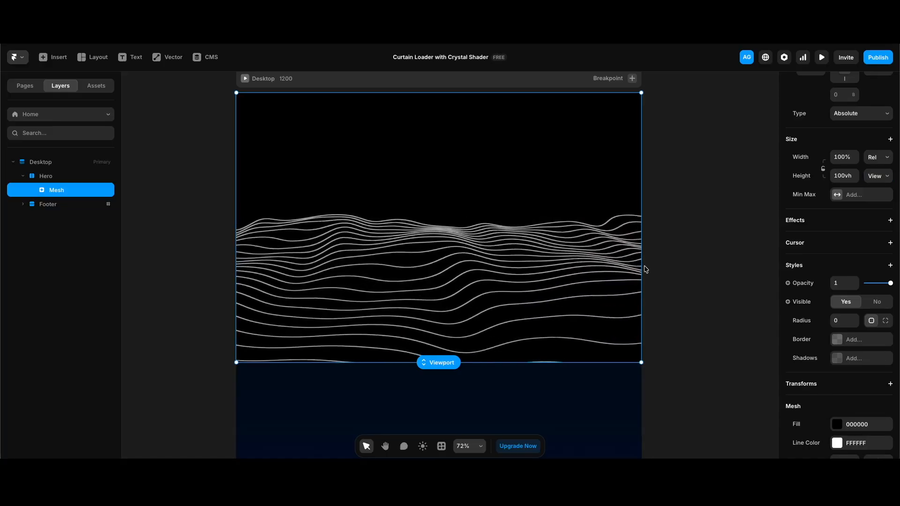
- Make the Mesh shader's black fill fully transparent so the Hero background shows through
scroll(859, 317, down, 5)
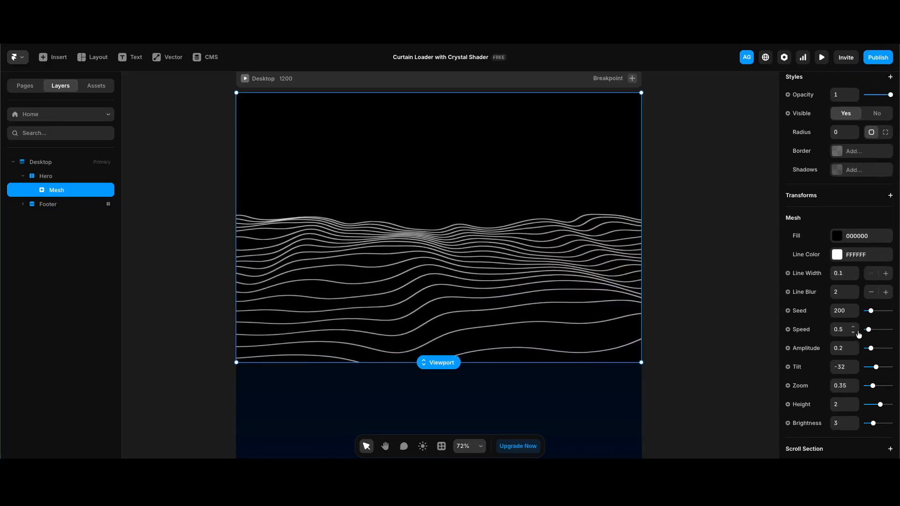
click(837, 236)
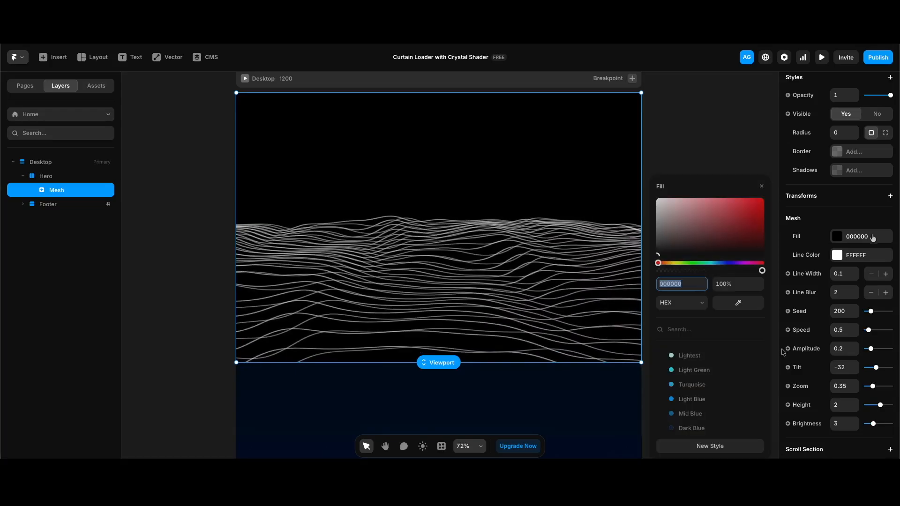
drag(763, 272, 761, 271)
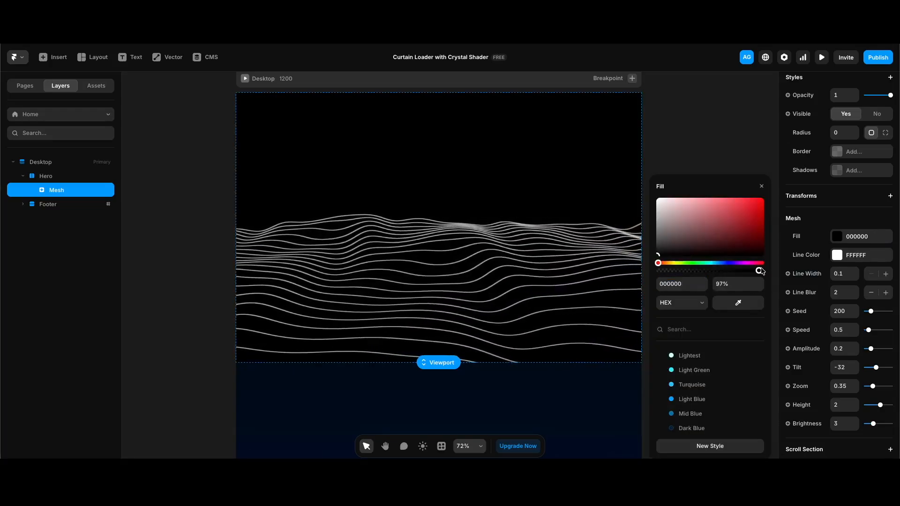
drag(761, 271, 658, 270)
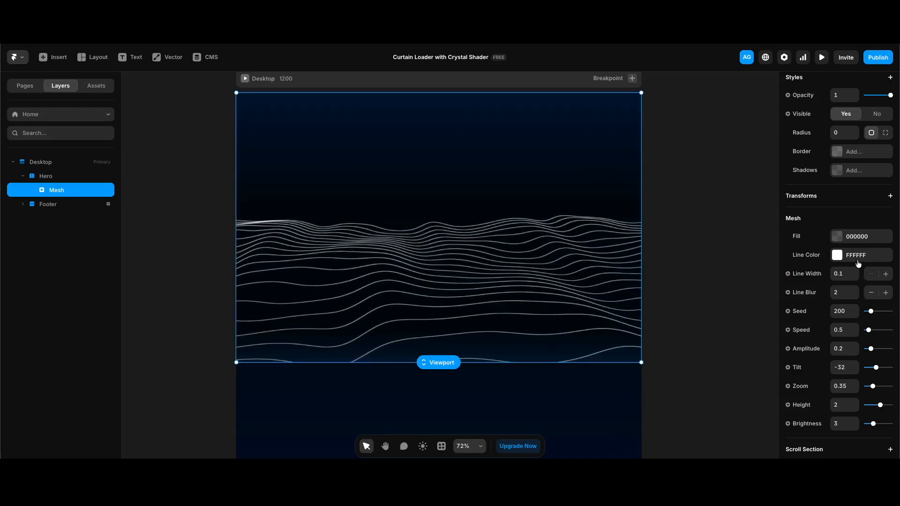
- Style the mesh lines with the Turquoise colour style, a line width of 0.6 and a line blur of 1
click(858, 257)
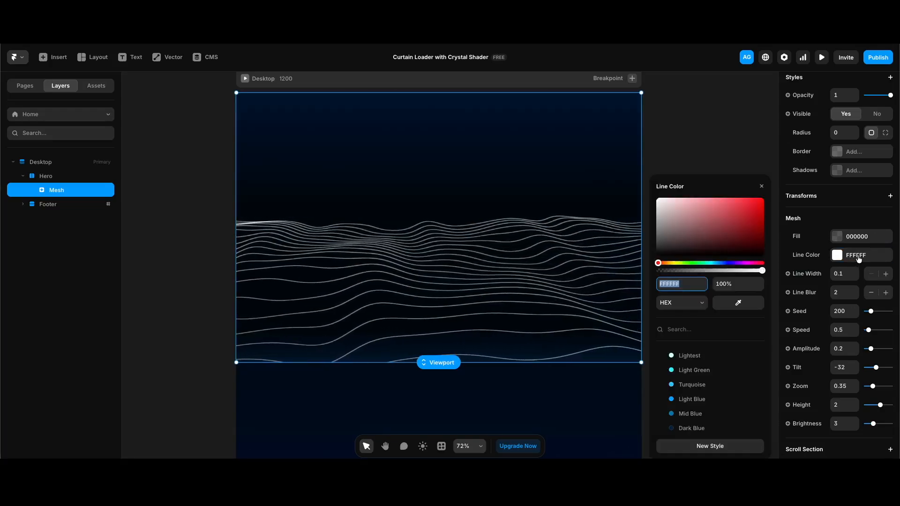
click(698, 385)
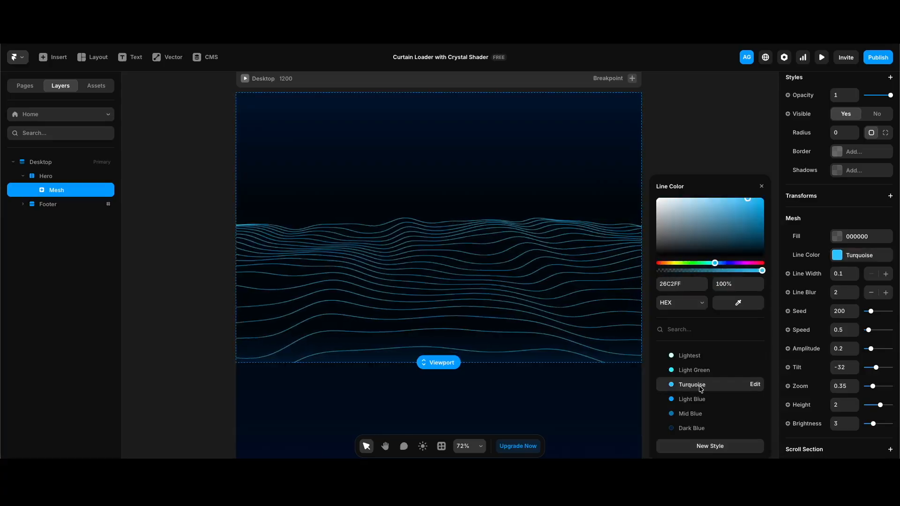
click(846, 274)
key(BackSpace)
text(.6)
key(Return)
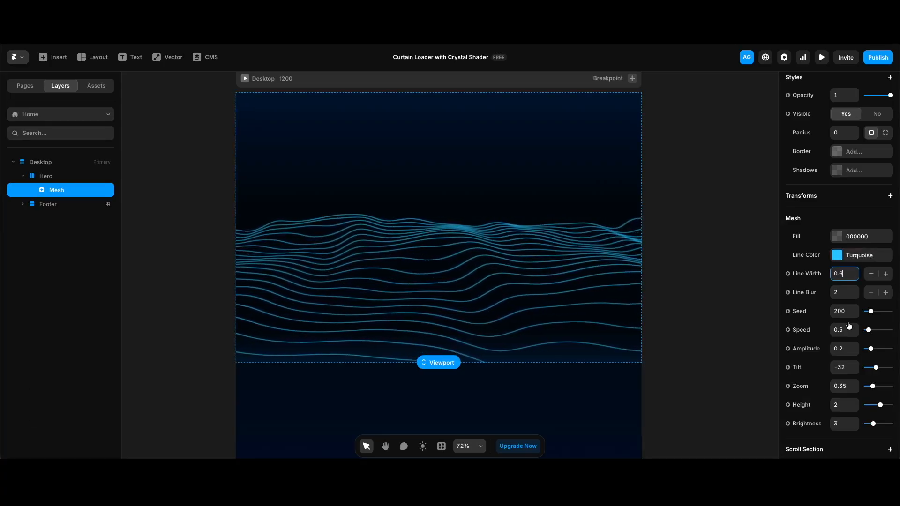
click(837, 293)
text(1)
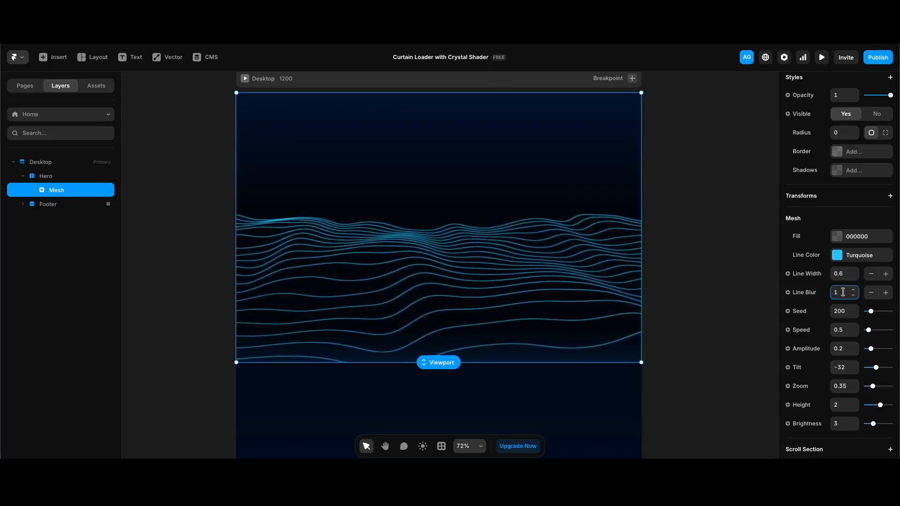
- Set the Mesh shader's seed to 442 and its speed to 0.2
click(844, 311)
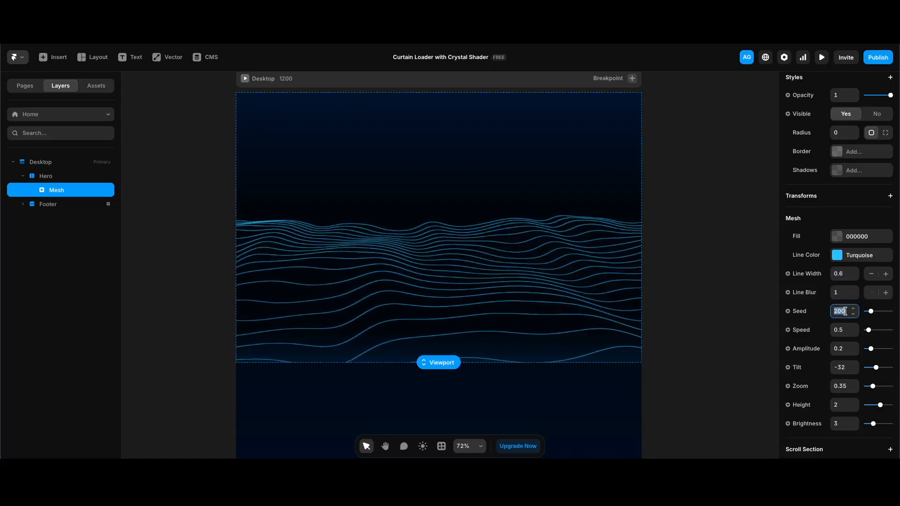
text(442)
key(Return)
click(844, 329)
text(.2)
key(Return)
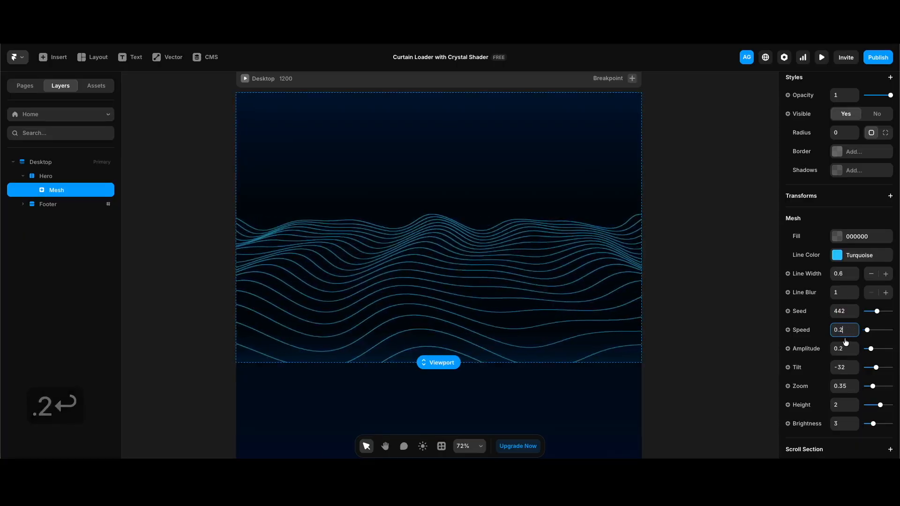
- Set the Mesh shader's amplitude to 0.3 and its brightness to 1.5
click(843, 347)
text(.3)
key(Return)
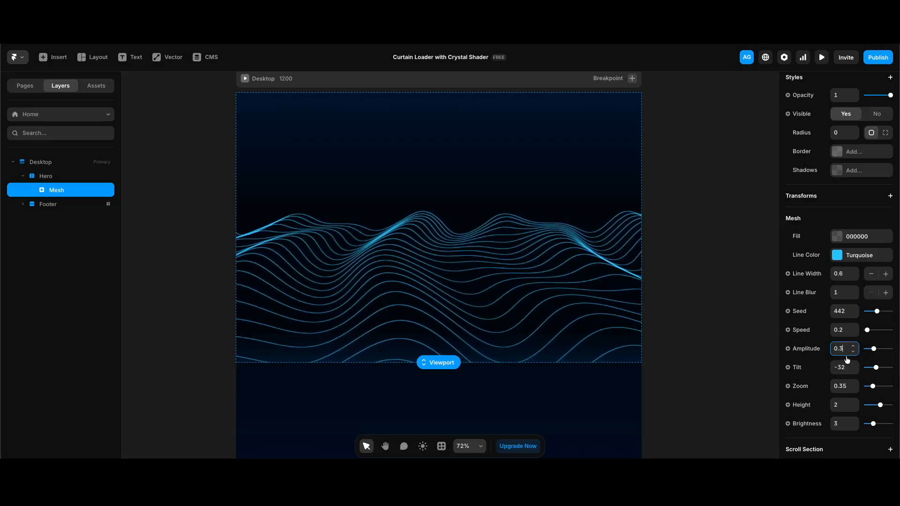
click(838, 423)
text(1.5)
key(Return)
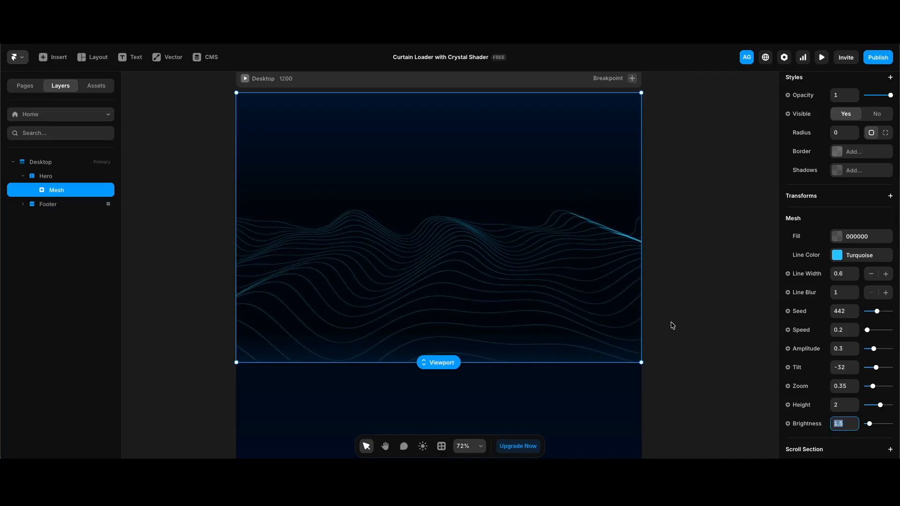
- Add the Logo Crystal shader to the Hero section and order it after Mesh in the layer list
click(43, 57)
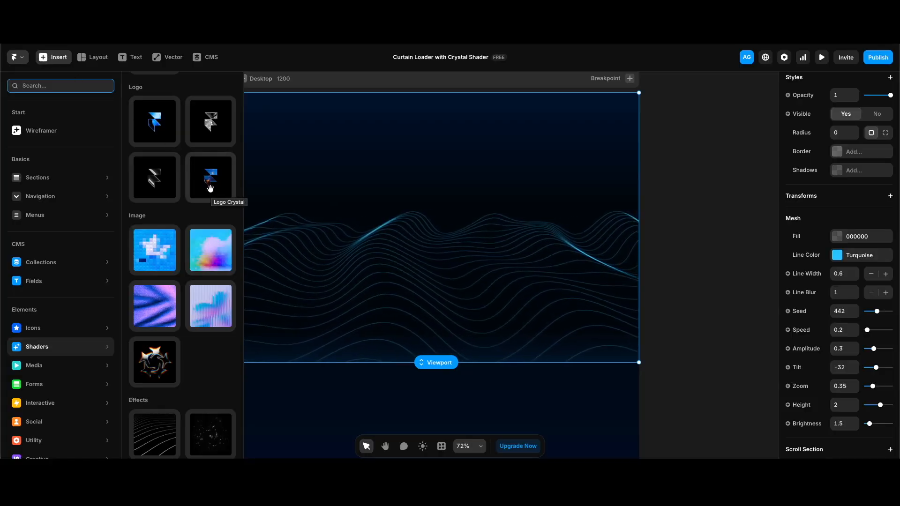
drag(210, 188, 473, 252)
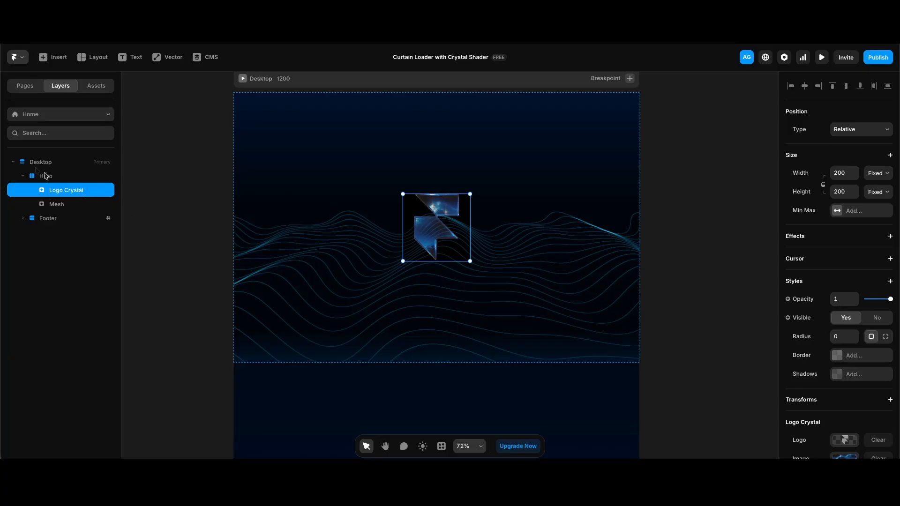
drag(69, 191, 69, 209)
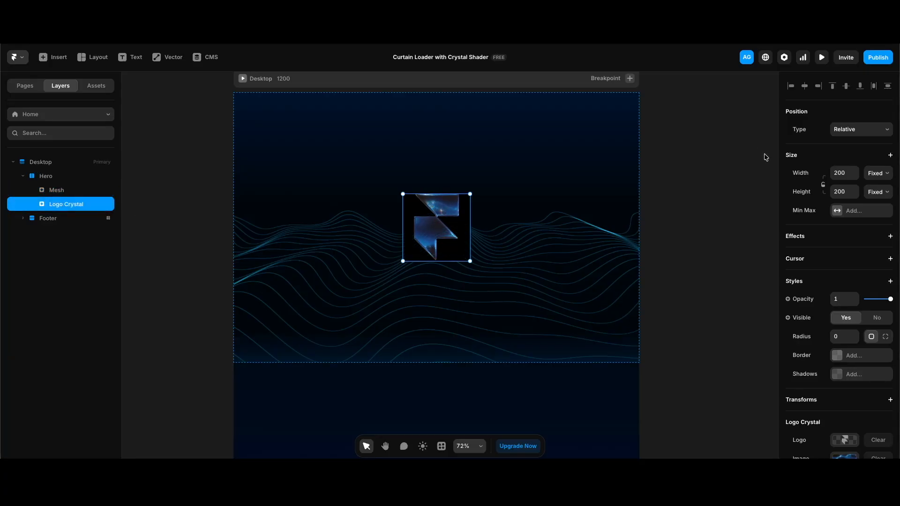
- Lock the Logo Crystal's aspect ratio and set its width to 280 so it measures 280 by 280
click(823, 186)
click(845, 173)
text(280)
key(Return)
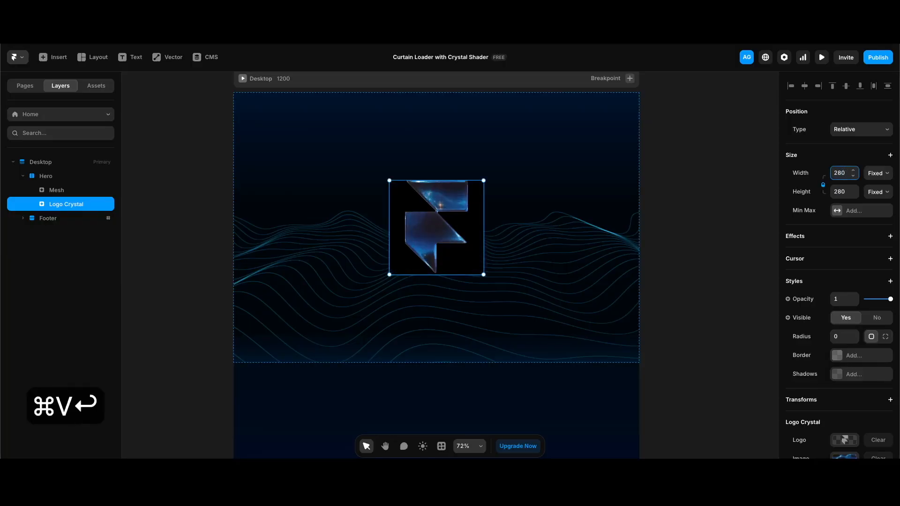
- Set the Logo Crystal's background colour opacity to 0%
scroll(856, 326, down, 5)
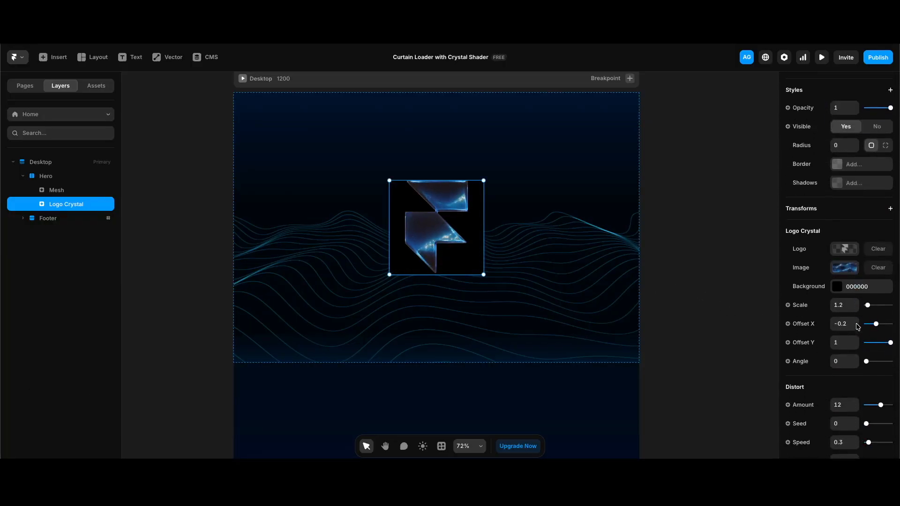
click(836, 272)
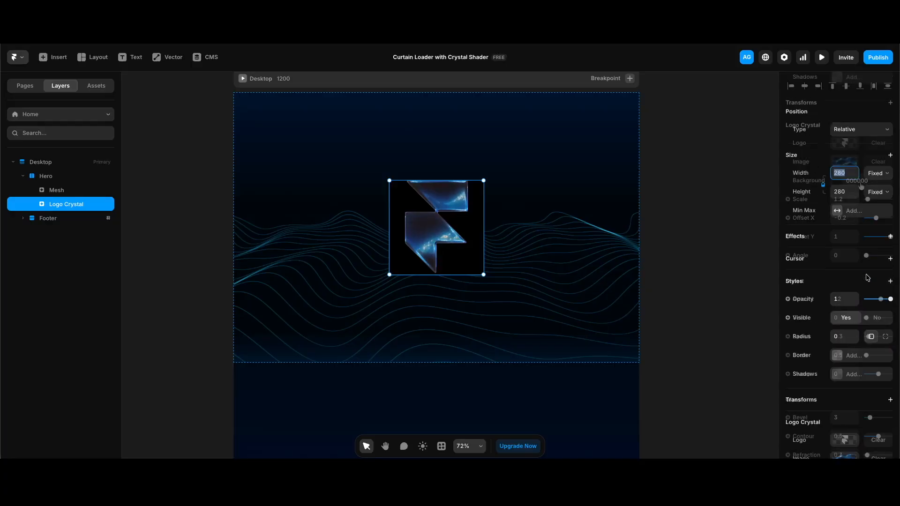
drag(763, 262, 647, 262)
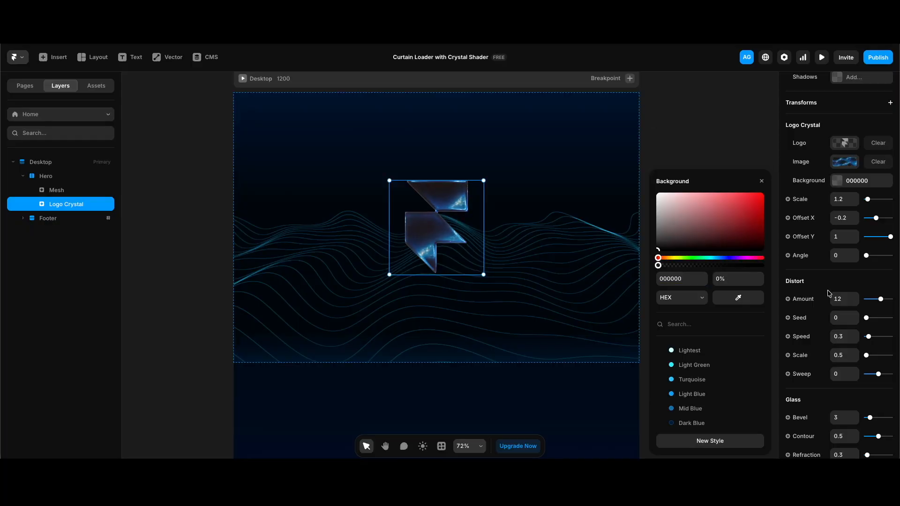
- Add a Blending style to the Logo Crystal layer and set its mode to Screen
scroll(827, 293, up, 5)
click(890, 241)
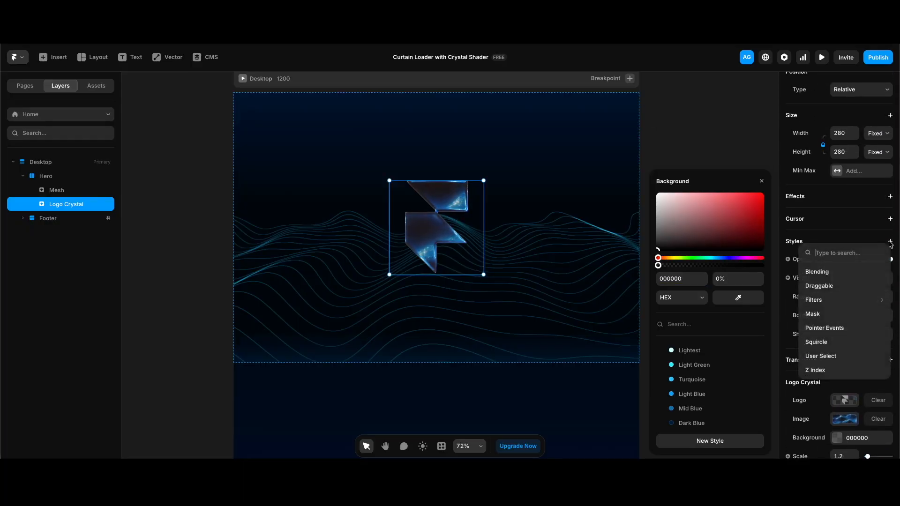
click(834, 270)
click(859, 352)
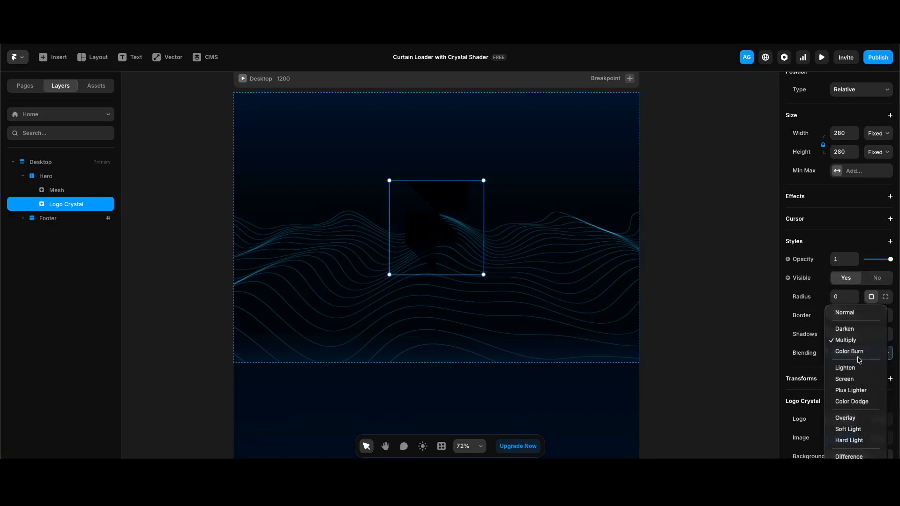
click(846, 379)
scroll(874, 235, down, 7)
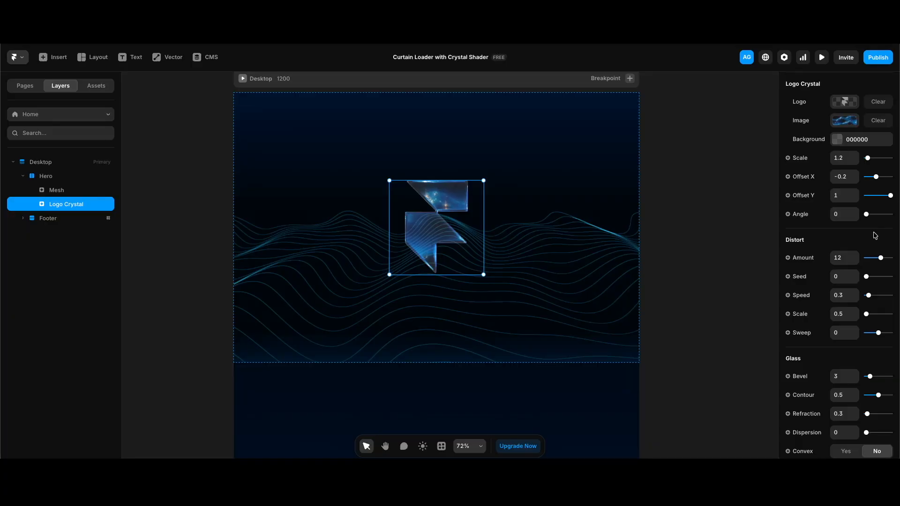
- Set the Logo Crystal's image scale to 1, Offset X to 1 and Angle to 171
click(858, 158)
text(1)
click(844, 177)
text(1)
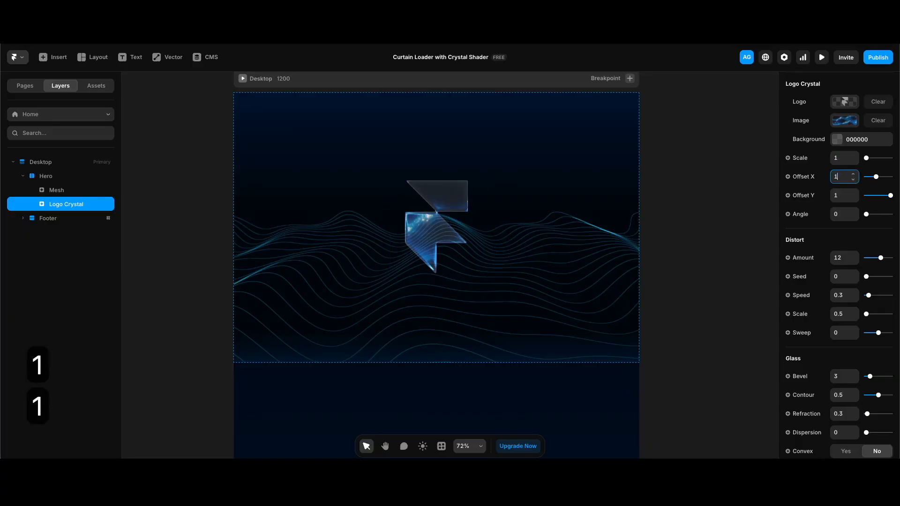
click(842, 213)
text(171)
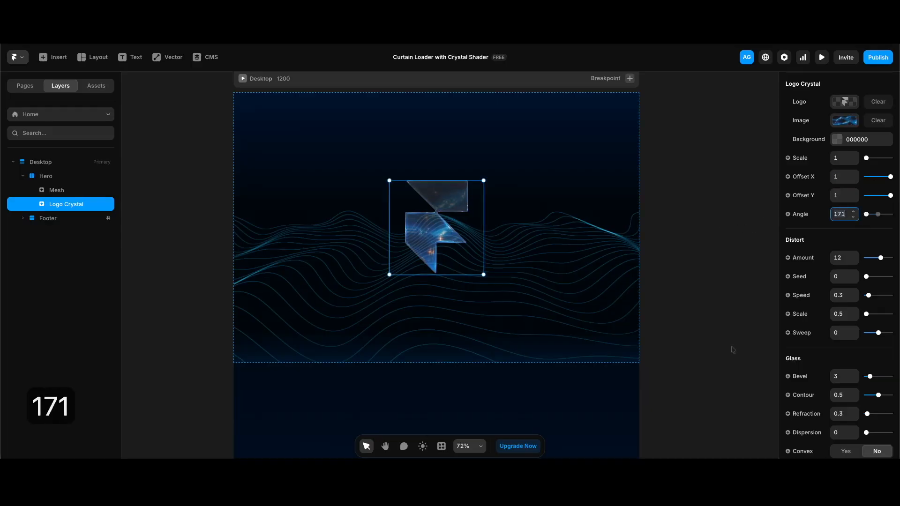
- Set the Logo Crystal's Distort Seed to 100 and Sweep to 1
click(842, 276)
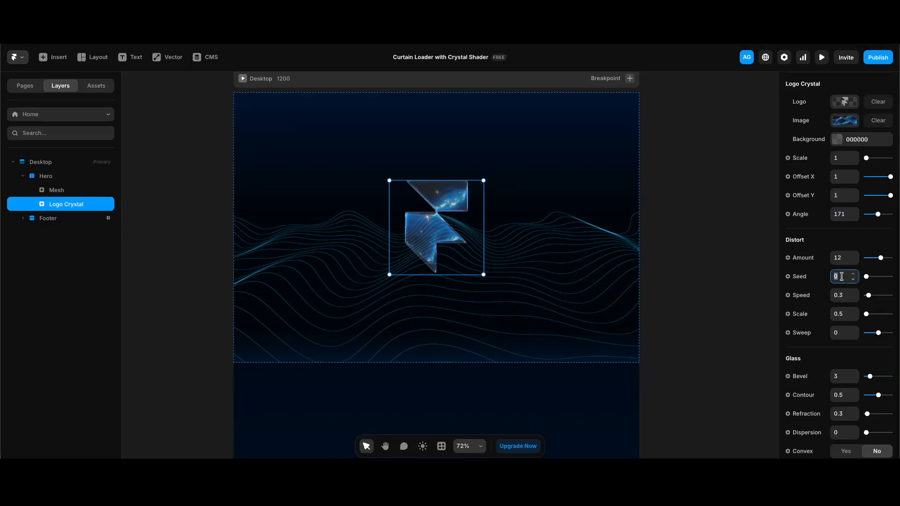
text(100)
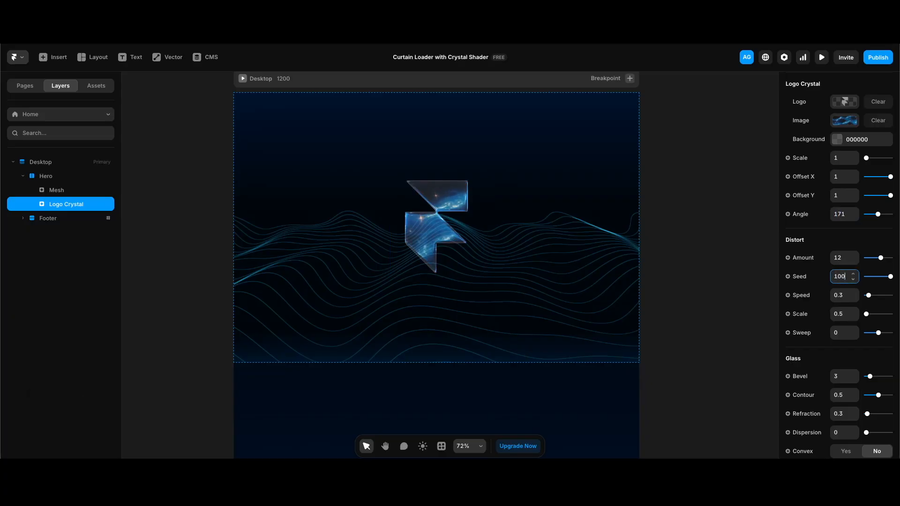
click(844, 331)
text(1)
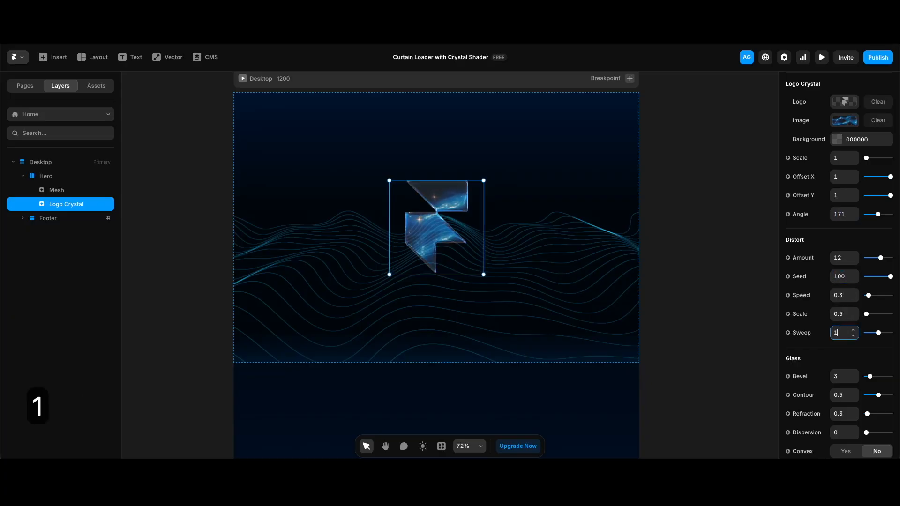
- Set the Logo Crystal's Glass Bevel to 14.2 and Contour to 0.67
scroll(788, 312, down, 2)
click(842, 290)
text(14.2)
key(Return)
click(842, 310)
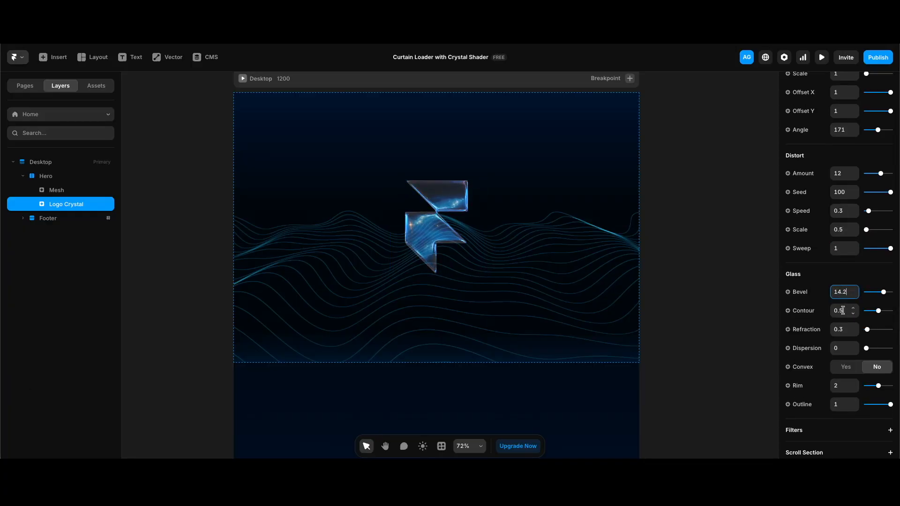
text(.67)
key(Return)
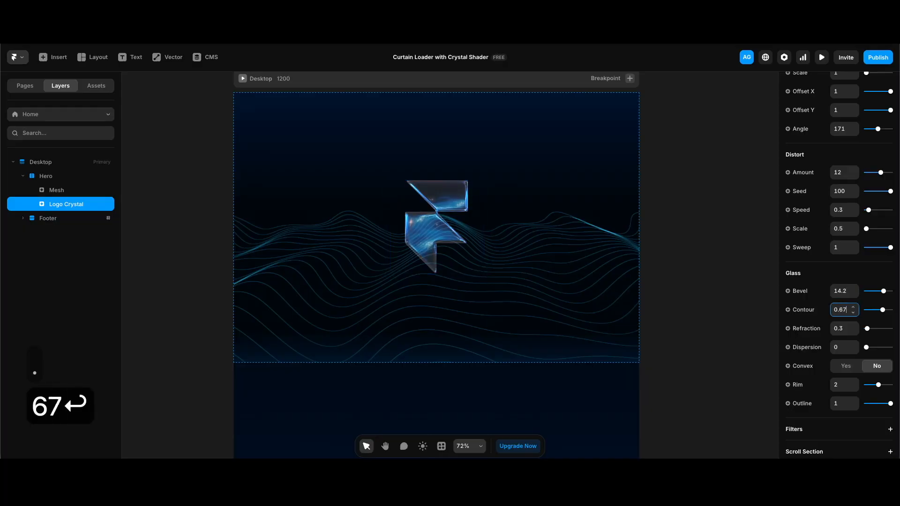
- Set the Logo Crystal's Glass Refraction to 0.35 and Rim to 3.05
click(842, 328)
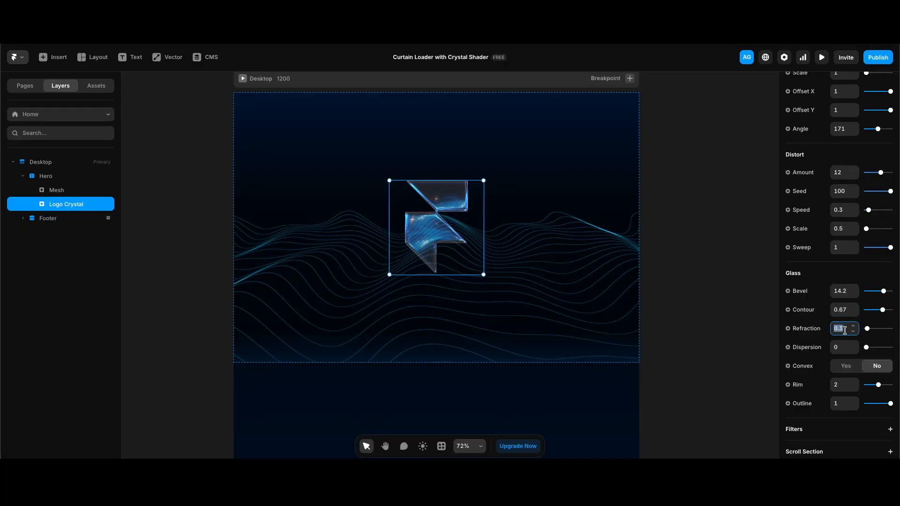
key(Right)
text(5)
key(Return)
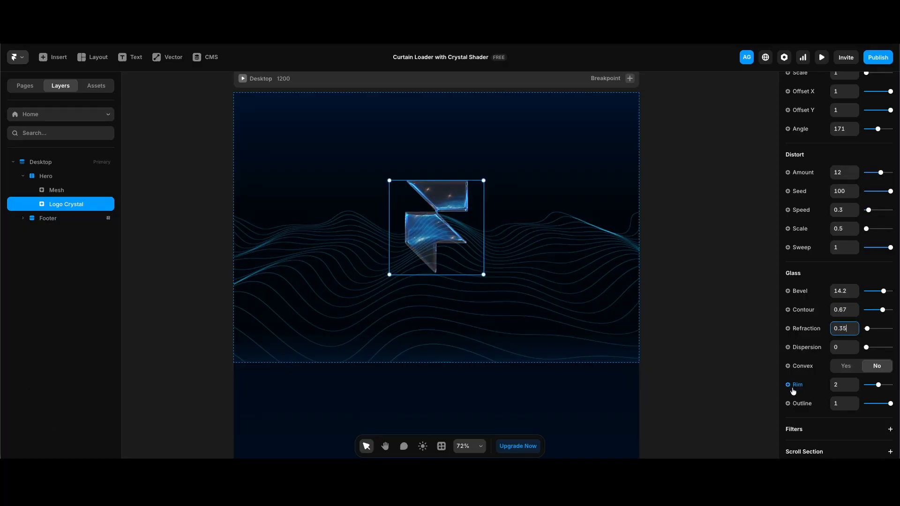
click(840, 389)
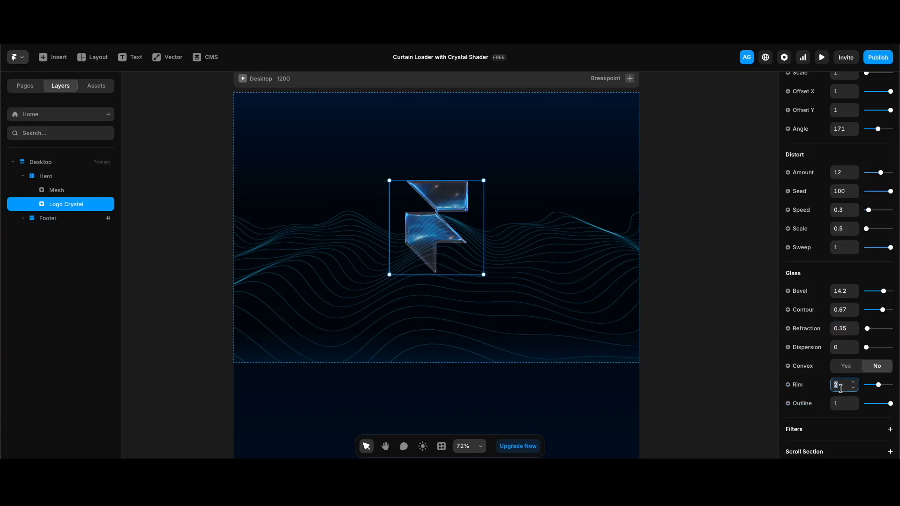
text(3.05)
key(Return)
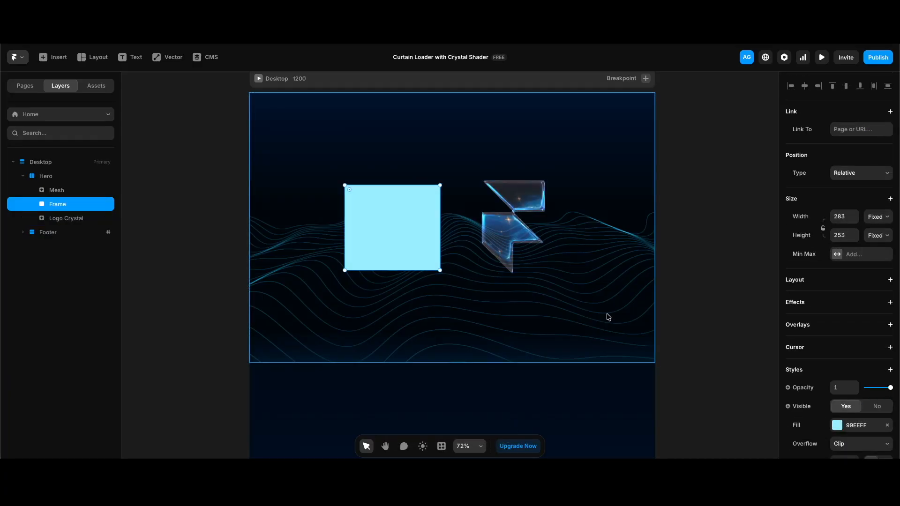
- Reorder the new frame after Logo Crystal in the Hero section and rename it "Text & Button"
drag(74, 206, 60, 219)
key(super+r)
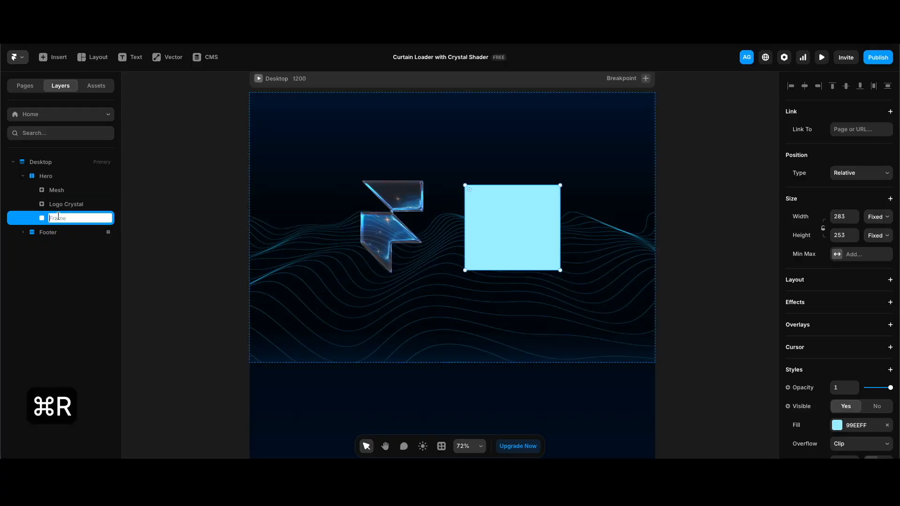
text(Text & Button)
key(Return)
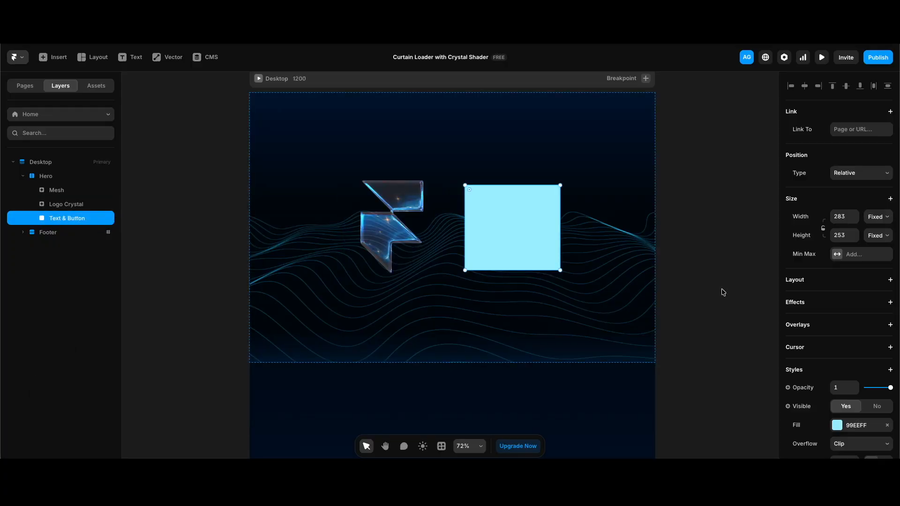
- Give the Text & Button frame a stack layout and remove its fill
click(890, 279)
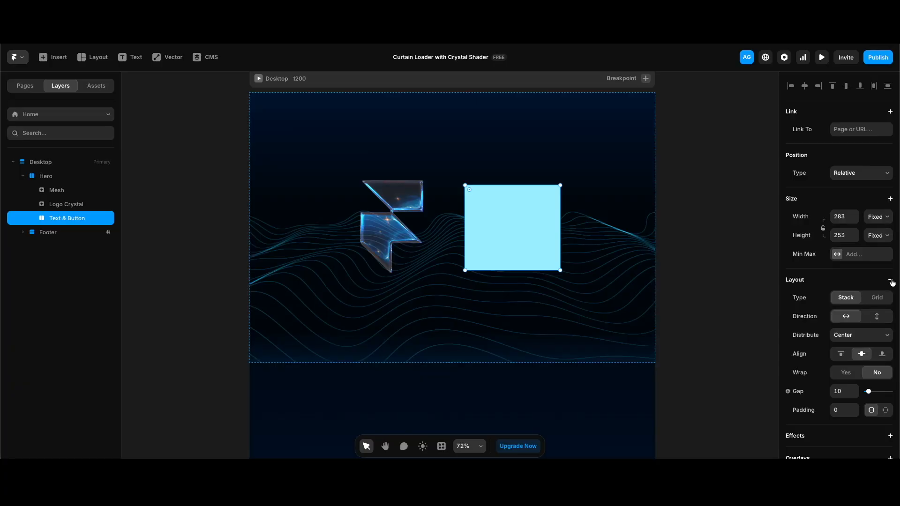
scroll(891, 283, down, 3)
click(890, 417)
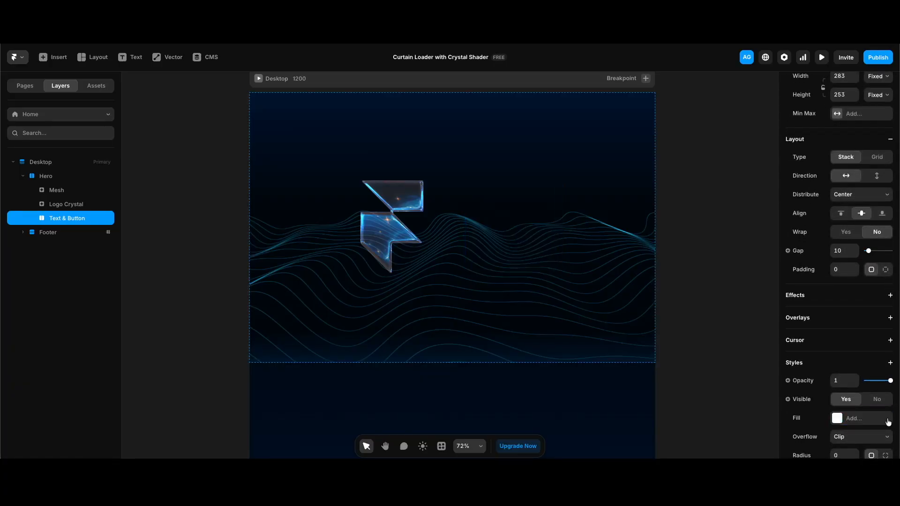
- Add the text "CREATE WITHOUT LIMITS" inside Text & Button and apply the Heading 1 text style
key(t)
click(493, 227)
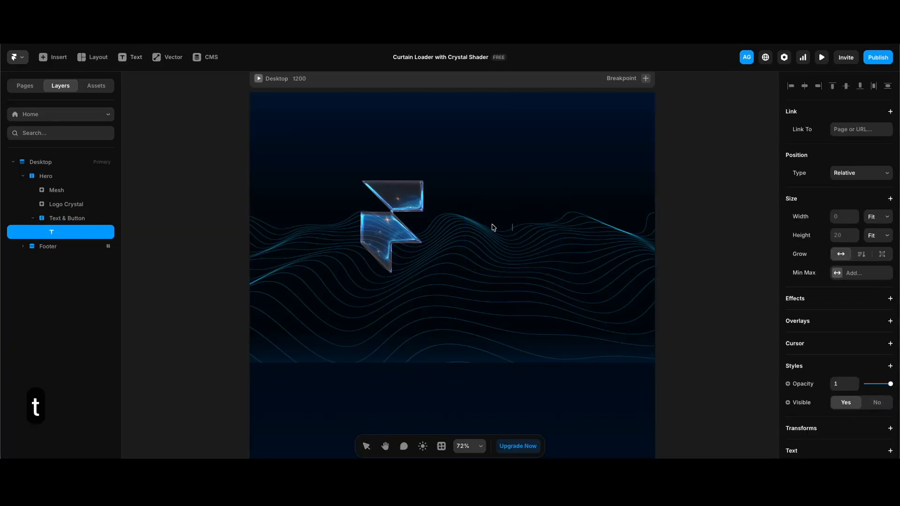
text(CREATE WITHOUT LIMITS)
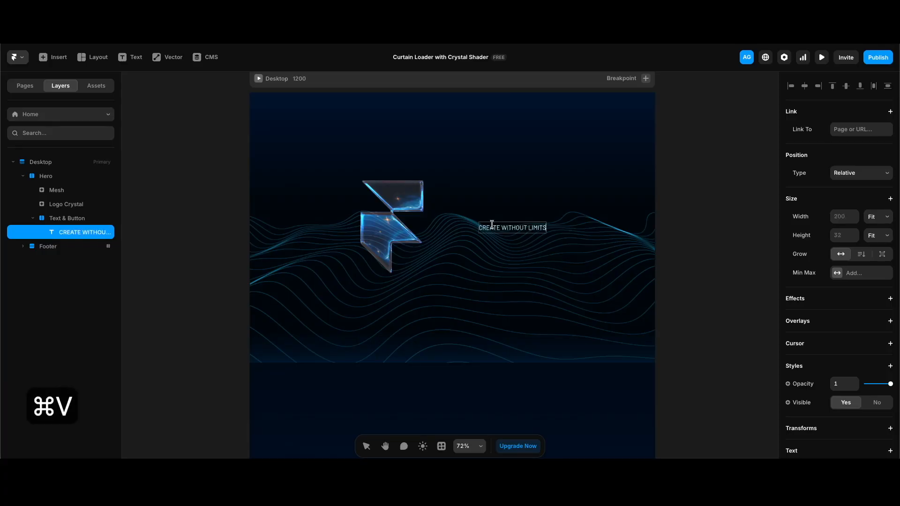
scroll(851, 322, down, 3)
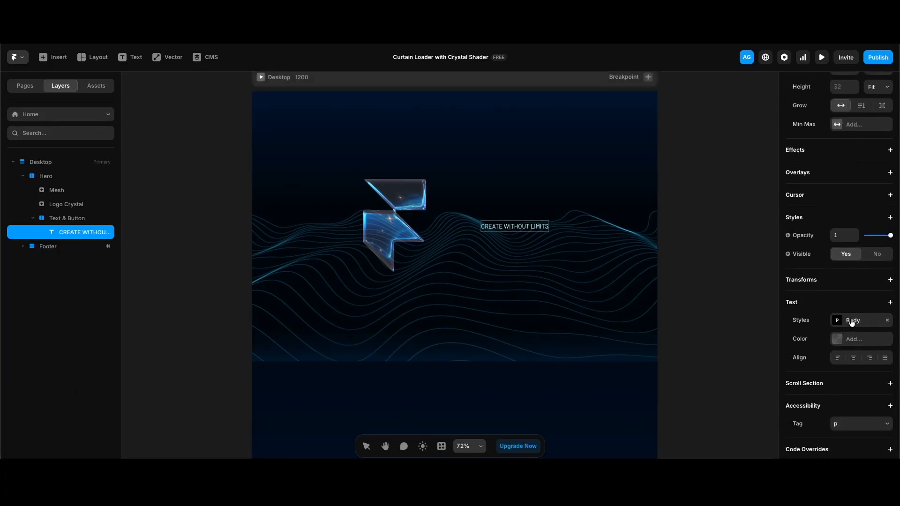
click(852, 322)
click(709, 372)
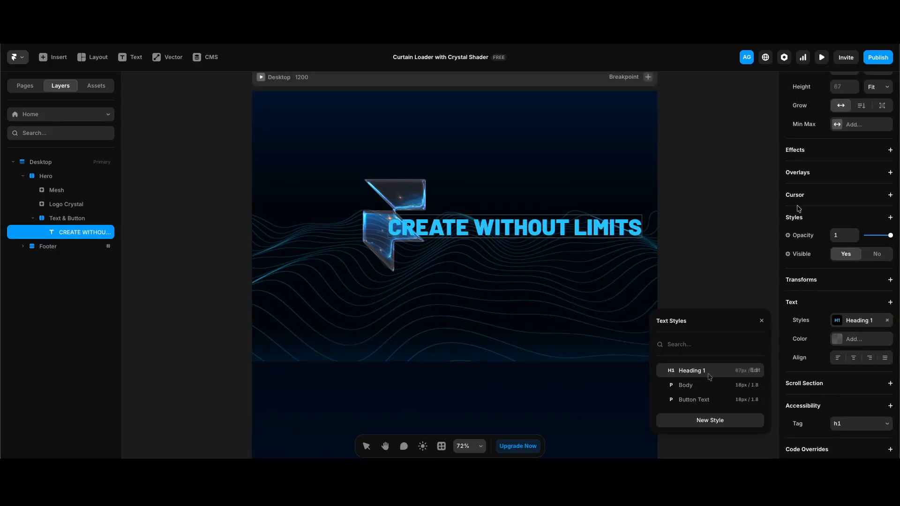
- Set the heading text's width sizing to Fill
scroll(838, 234, up, 5)
click(877, 216)
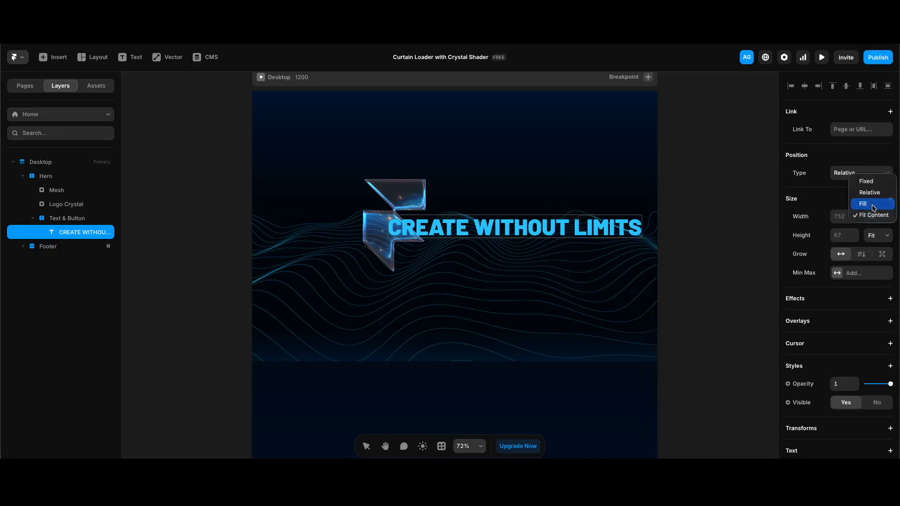
click(874, 205)
- Set the Text & Button stack's width to 300 and its height sizing to Fit Content
click(79, 220)
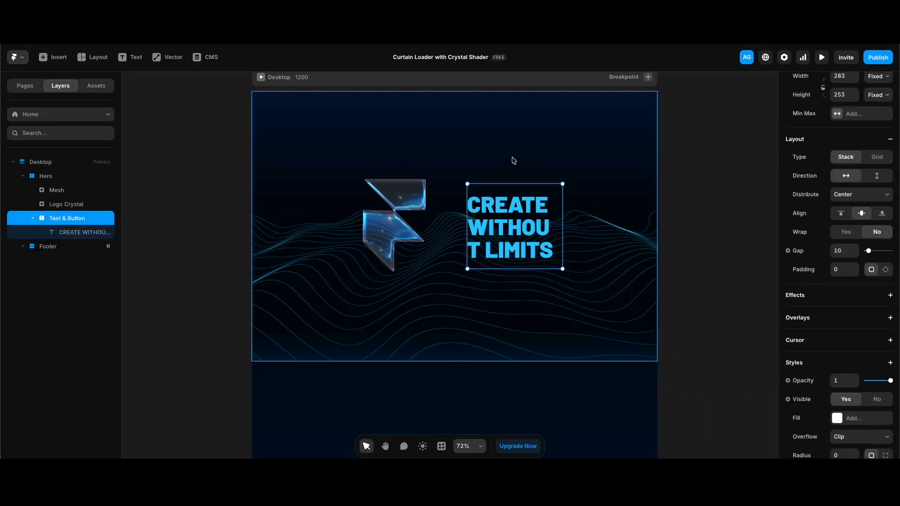
scroll(829, 206, up, 3)
click(844, 216)
text(300)
key(Return)
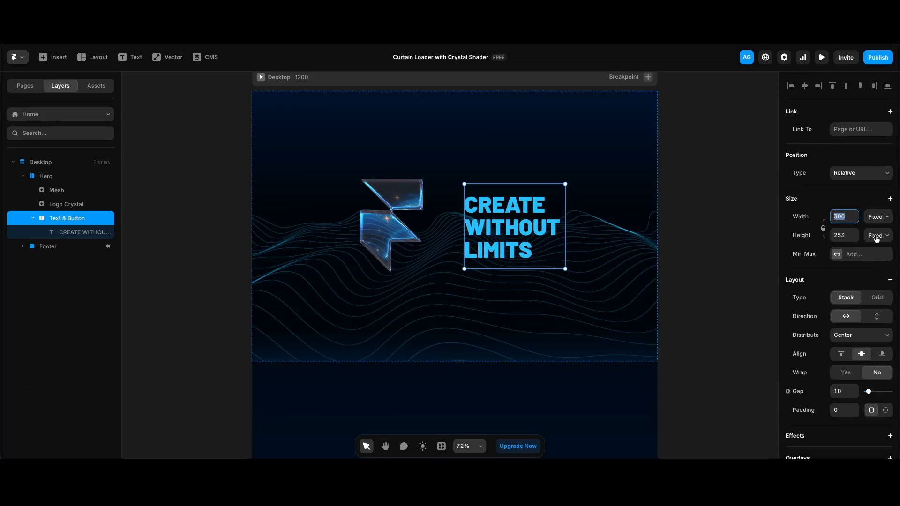
click(877, 235)
click(874, 268)
- Set the "CREATE WITHOUT LIMITS" heading's opacity to 0.5
click(79, 234)
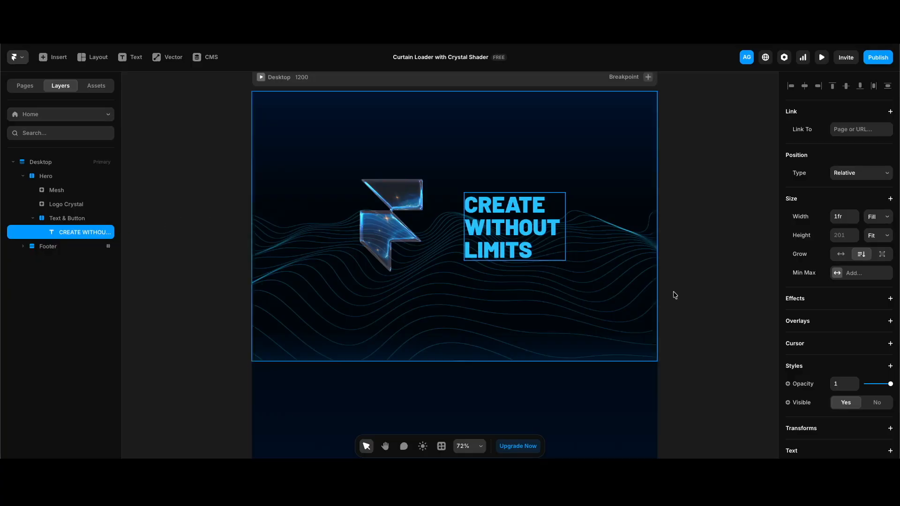
click(837, 382)
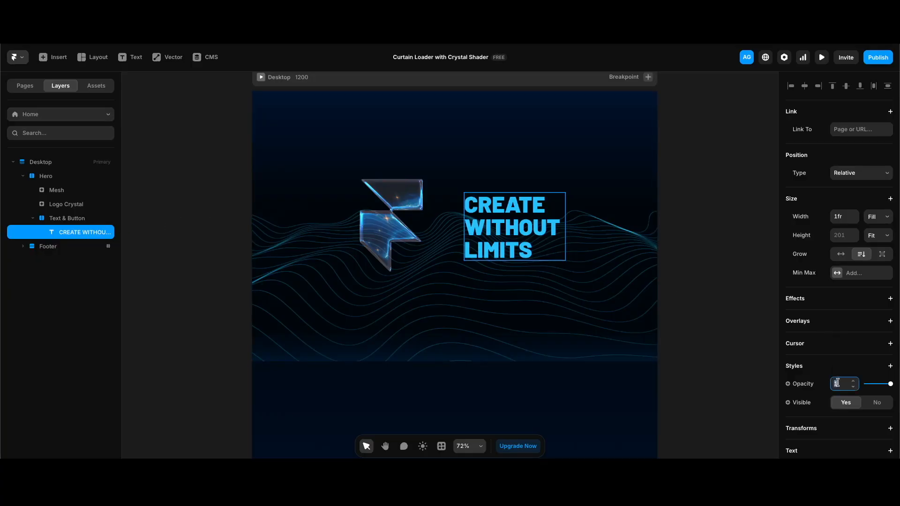
text(.5)
key(Return)
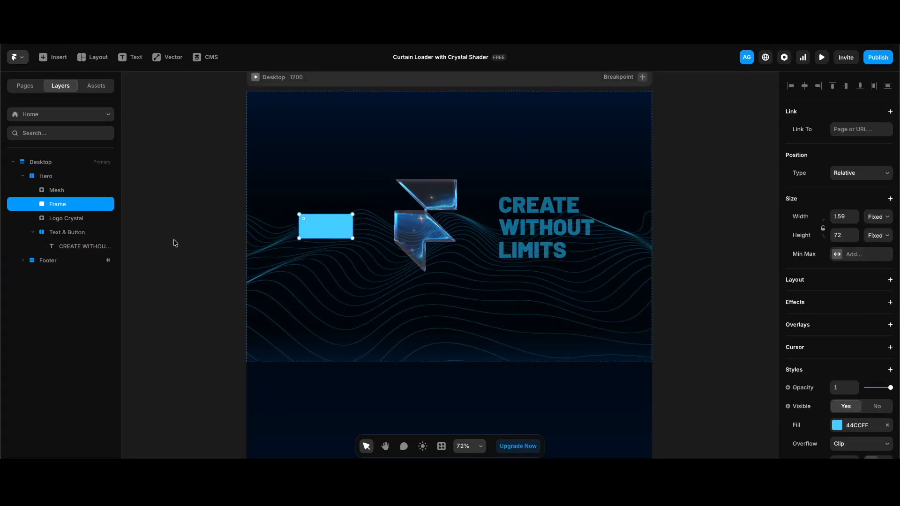
- Nest the new blue frame inside Text & Button after the heading and make the stack's direction vertical
drag(68, 205, 65, 247)
click(79, 218)
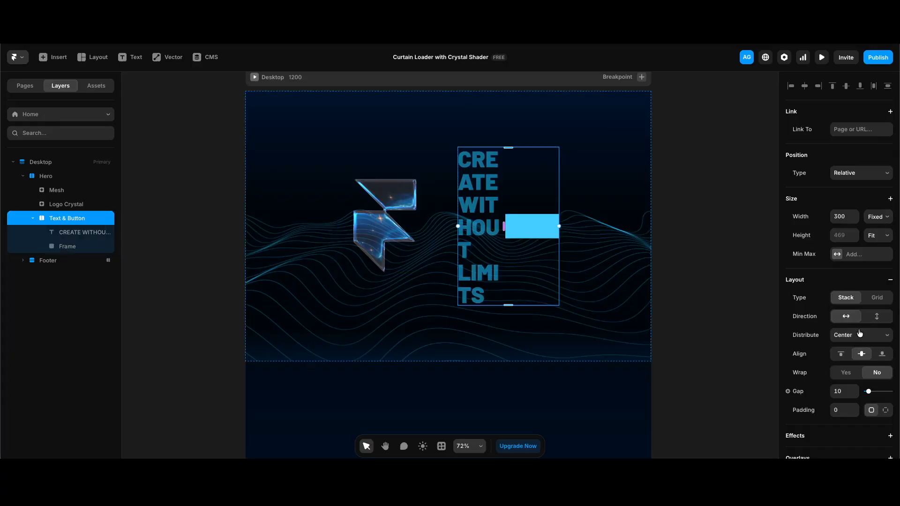
click(875, 318)
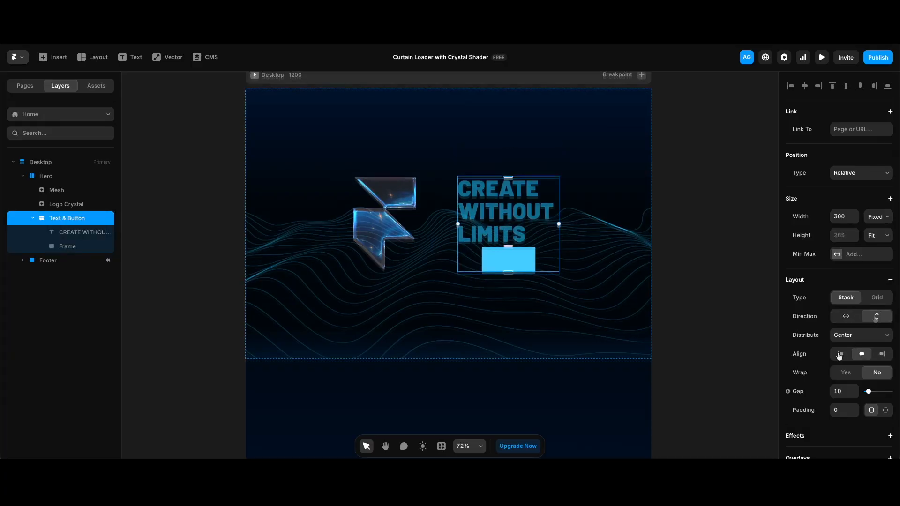
- Align the Text & Button stack's contents to the left and set its gap to 32
click(839, 355)
click(842, 391)
text(32)
key(Return)
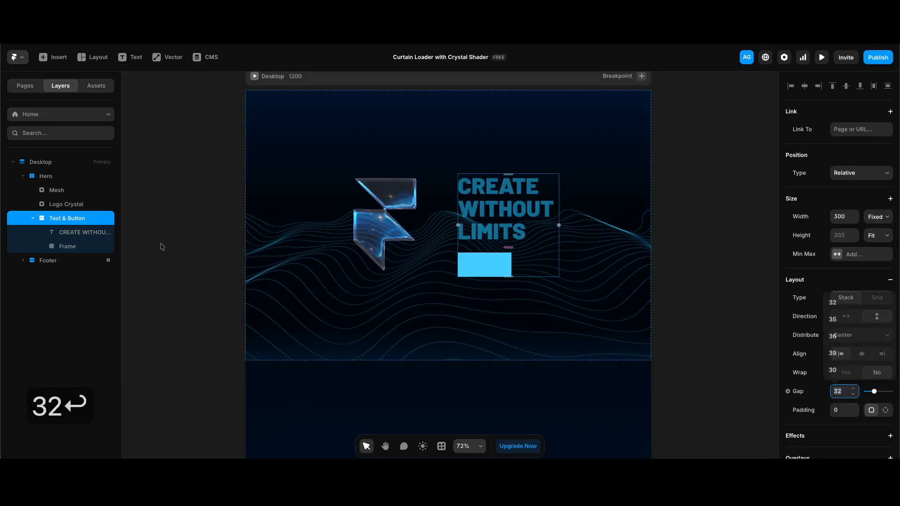
- Rename the blue frame as "Button" and give it a stack layout
click(71, 247)
key(super+r)
text(Button)
key(Return)
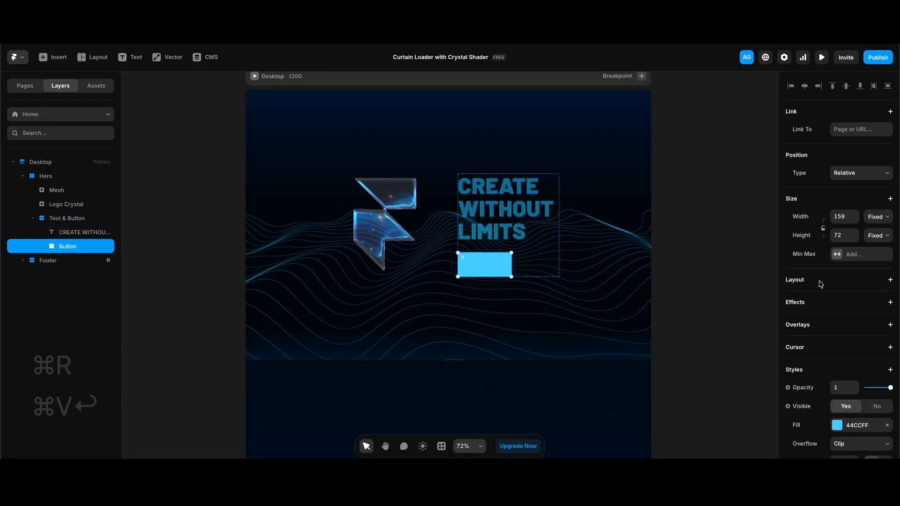
click(852, 282)
- Add the text "Get Started" inside Button and apply the Button Text style
key(t)
click(465, 265)
text(Get Started)
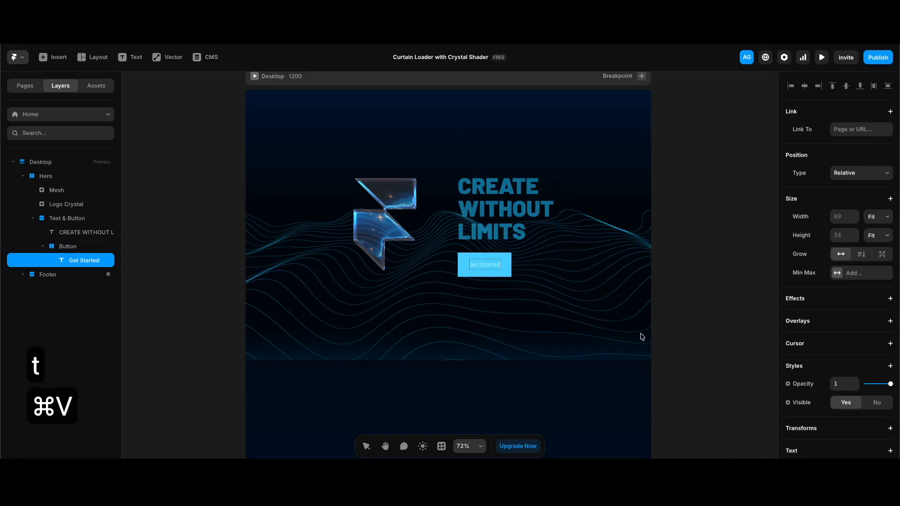
scroll(850, 353, down, 3)
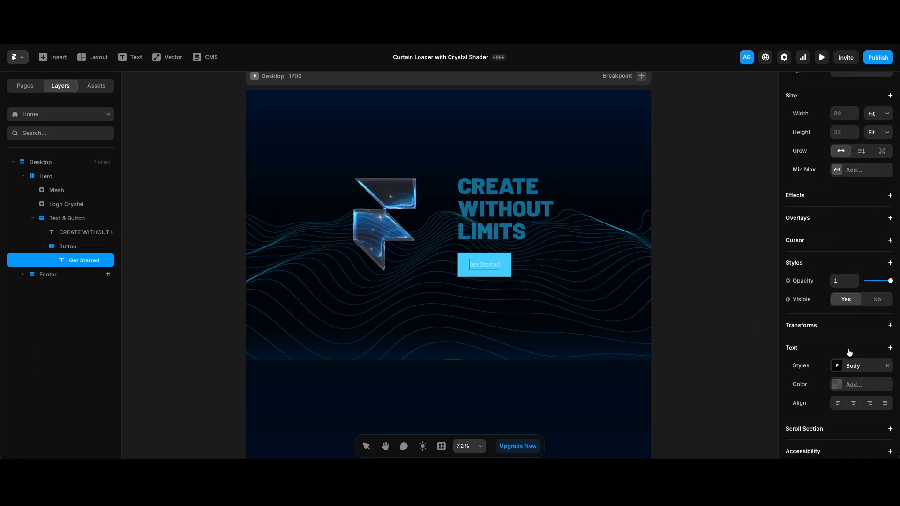
click(864, 365)
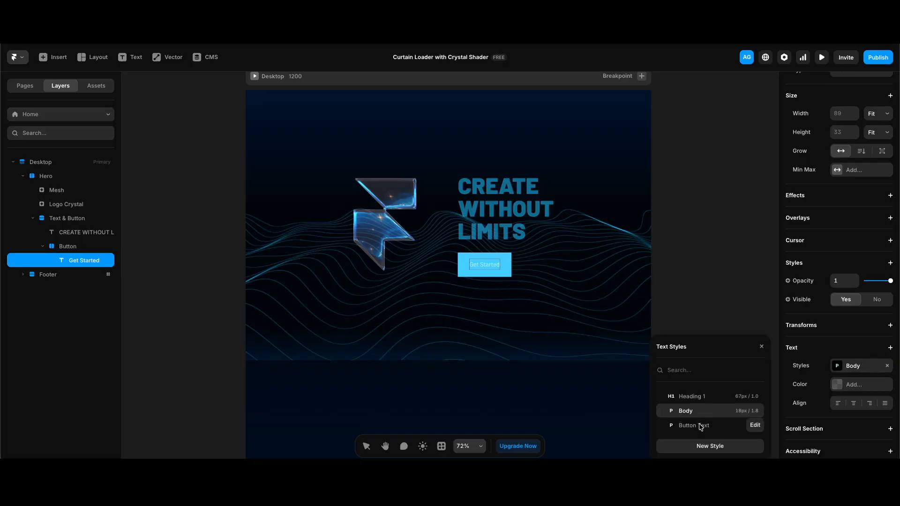
click(701, 425)
- Set the Button frame's width and height sizing to Fit Content
click(75, 246)
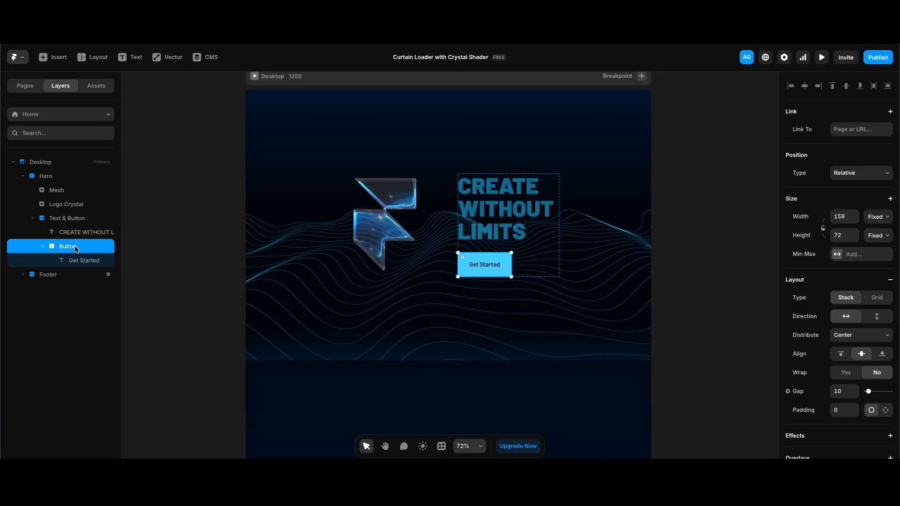
click(878, 218)
click(873, 248)
click(878, 235)
click(874, 268)
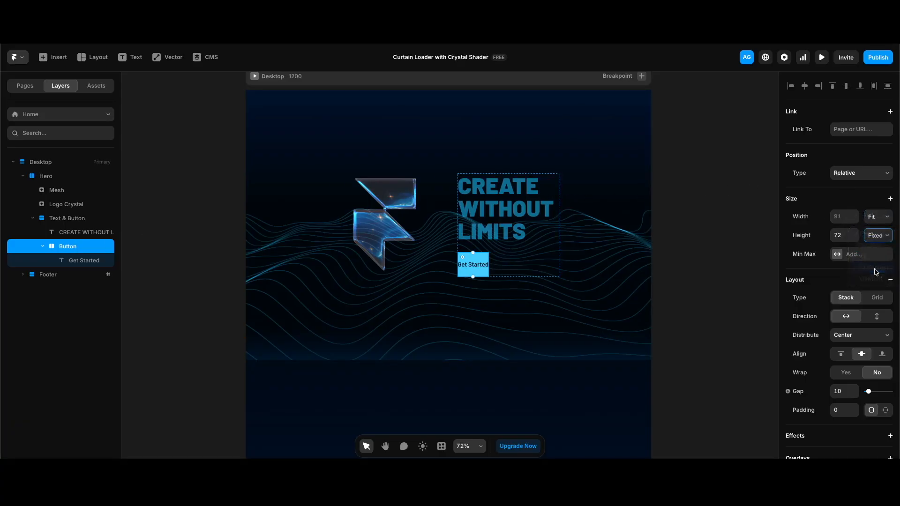
- Set the Button stack's padding to 12 on top and bottom and 24 on left and right
click(885, 410)
click(838, 428)
text(12)
click(853, 429)
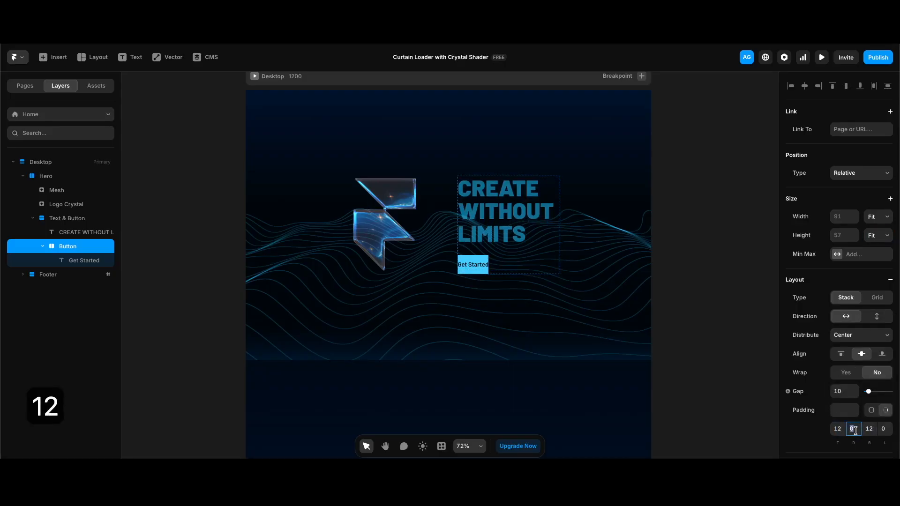
text(24)
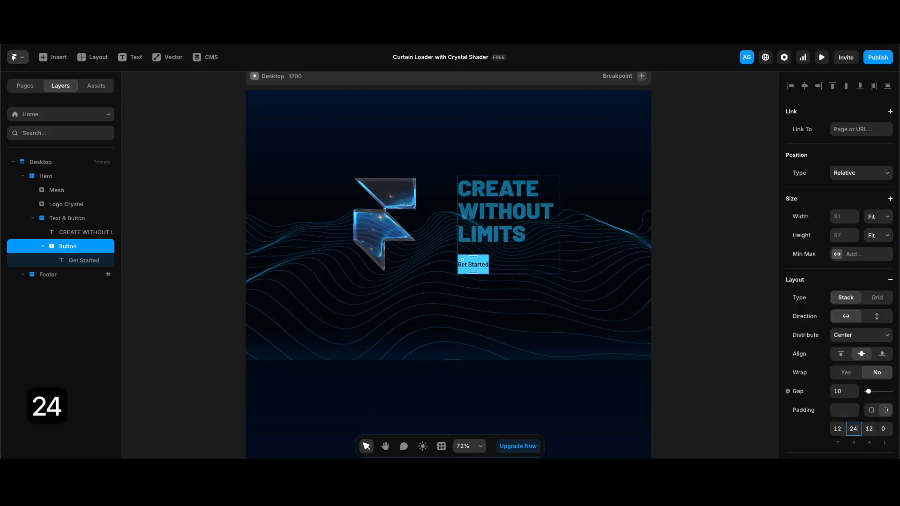
key(Return)
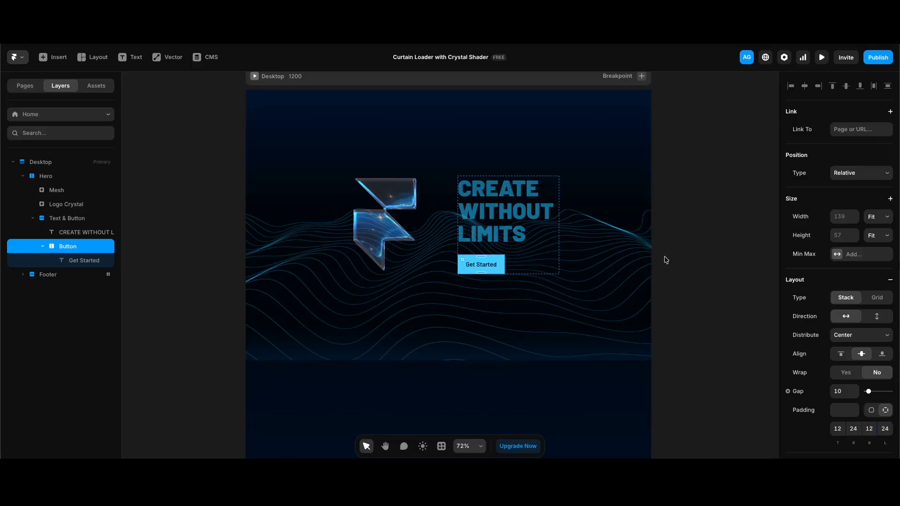
- Change the Button's fill to a linear gradient from the Turquoise style to the Light Green style
scroll(857, 289, down, 5)
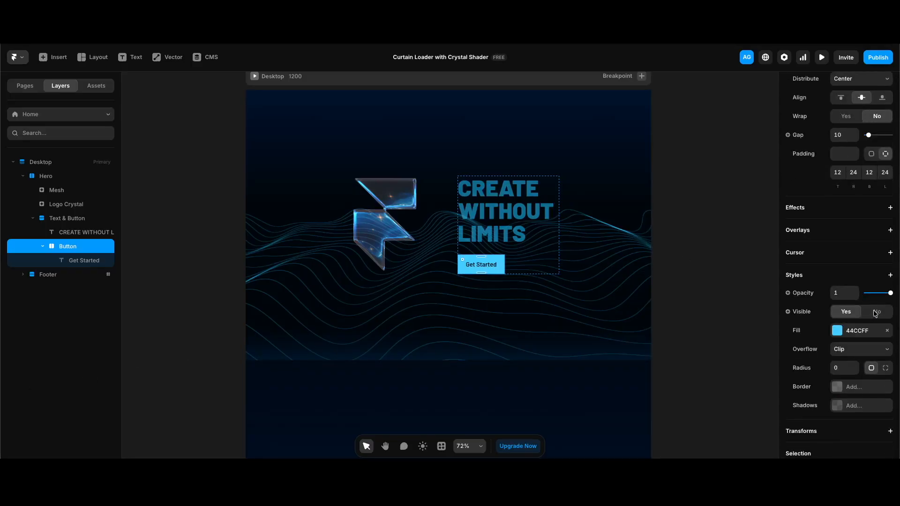
click(858, 330)
click(689, 183)
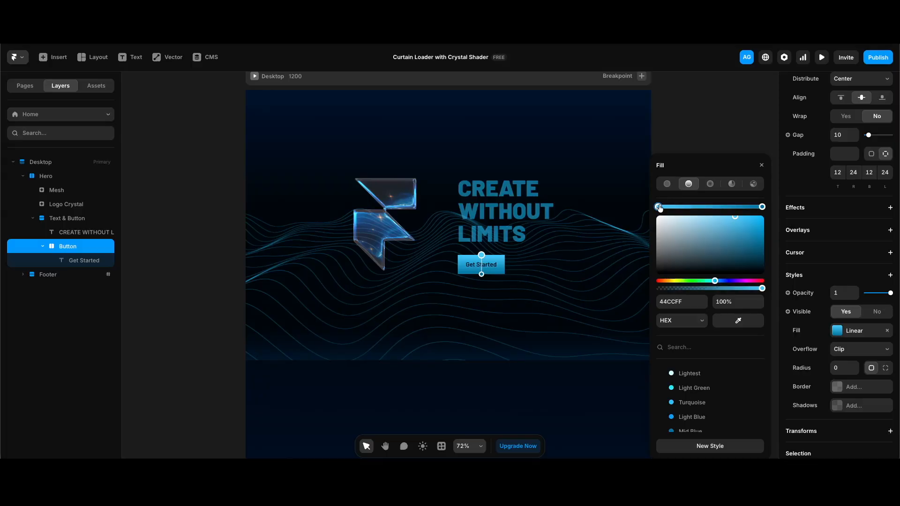
click(696, 403)
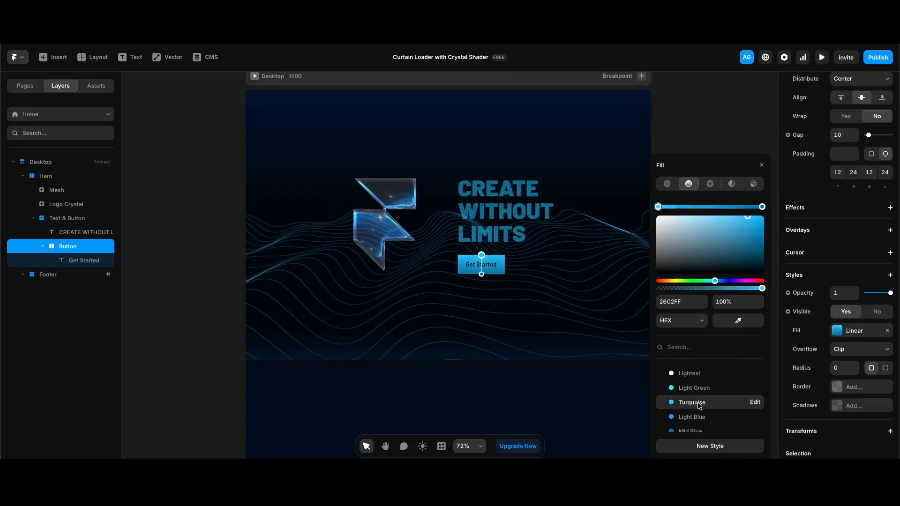
click(761, 206)
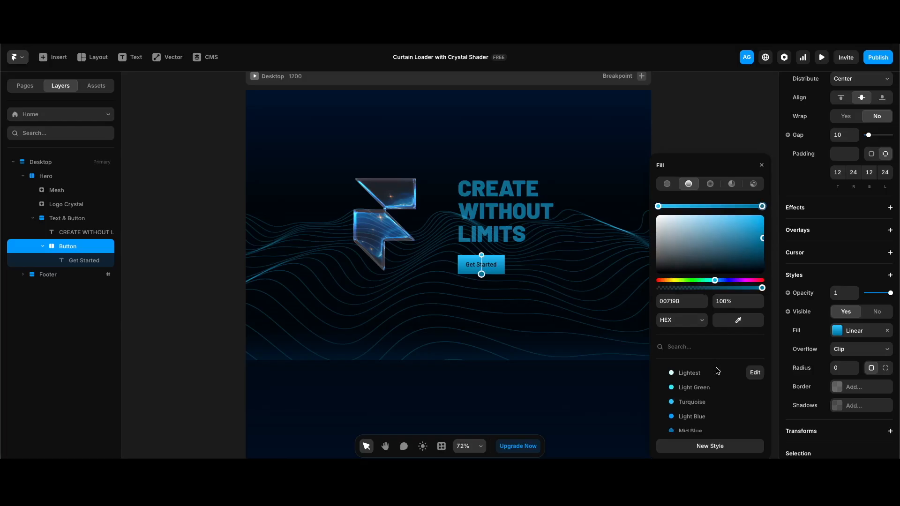
click(699, 390)
- Lower the opacity of both gradient stops in the Button's fill to 90%
click(736, 300)
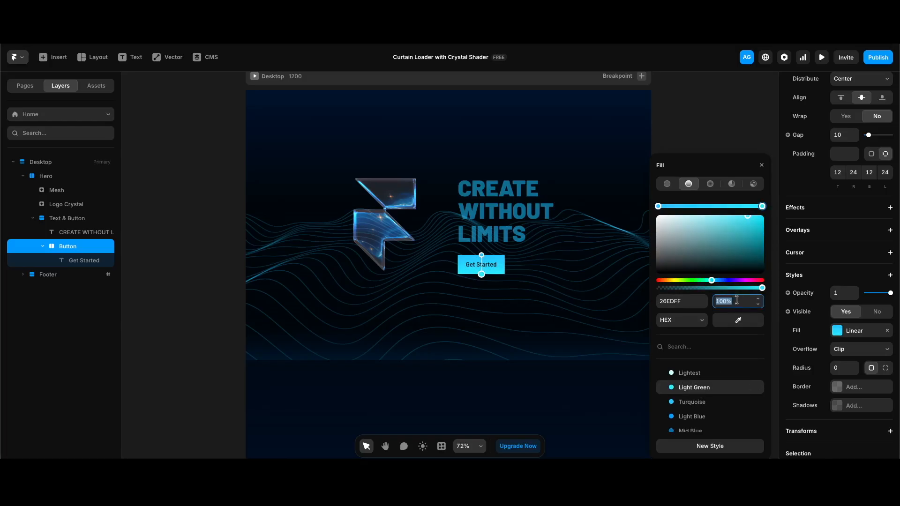
key(shift+Down)
click(658, 206)
click(738, 301)
key(super+c)
key(shift+Down)
key(Escape)
- Set the Button frame's corner radius to 8
click(845, 341)
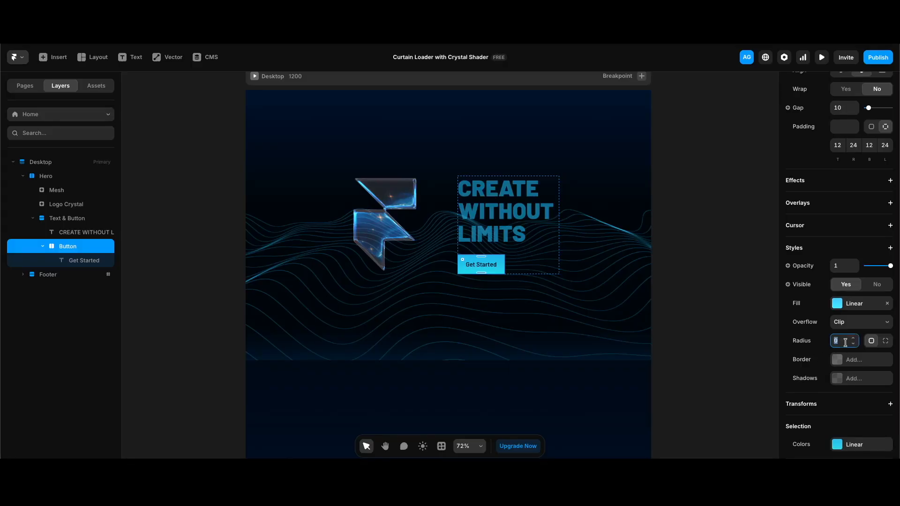
text(8)
key(Return)
- Turn the Button frame into a component named Button and add a hover variant to it
key(alt+super+k)
key(Return)
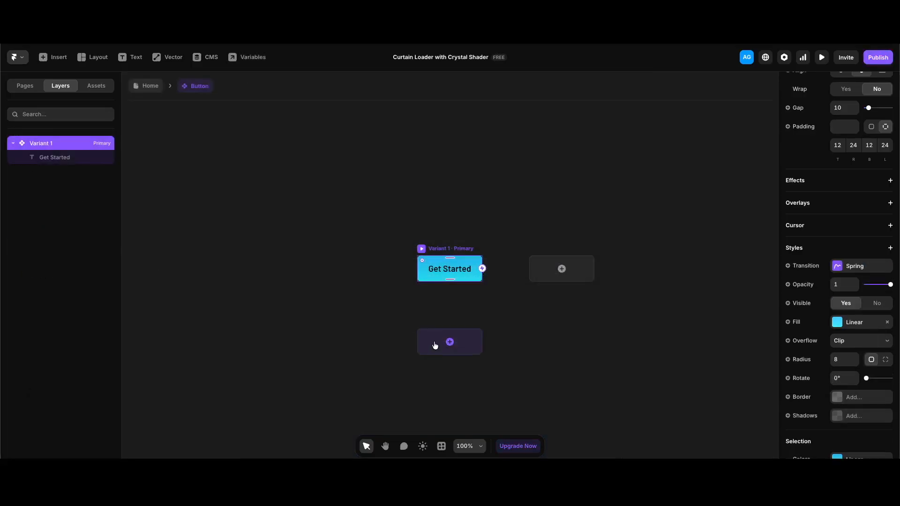
click(435, 344)
click(454, 355)
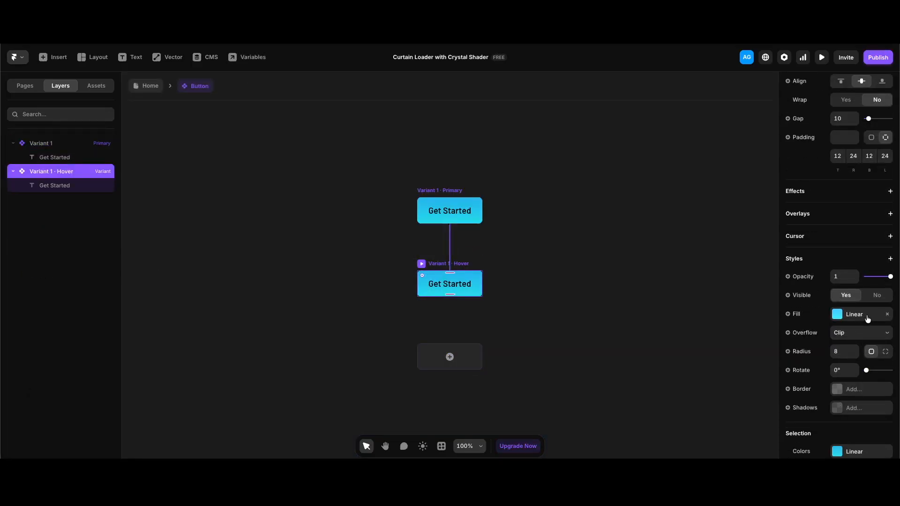
- Lower the opacity of both gradient stops in the hover variant's fill to 60%
click(862, 314)
click(740, 302)
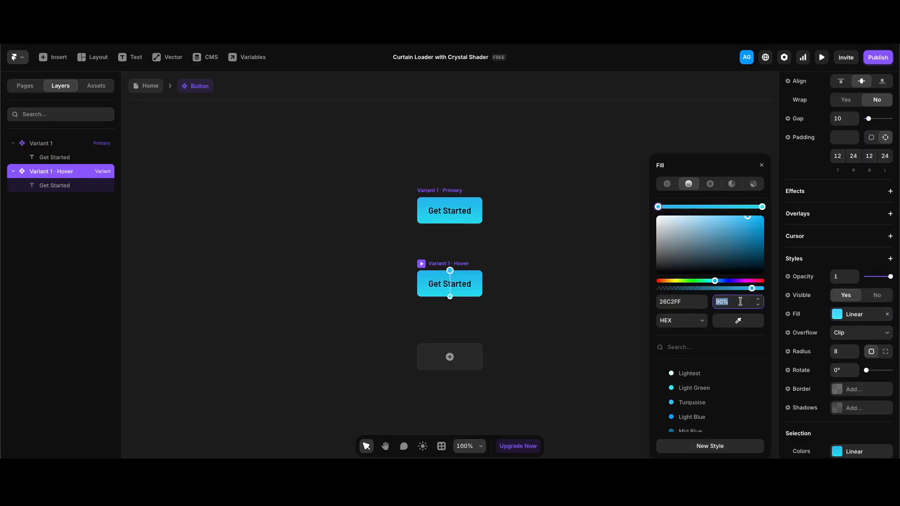
key(shift+Down)
key(shift+Down)
key(shift+Down)
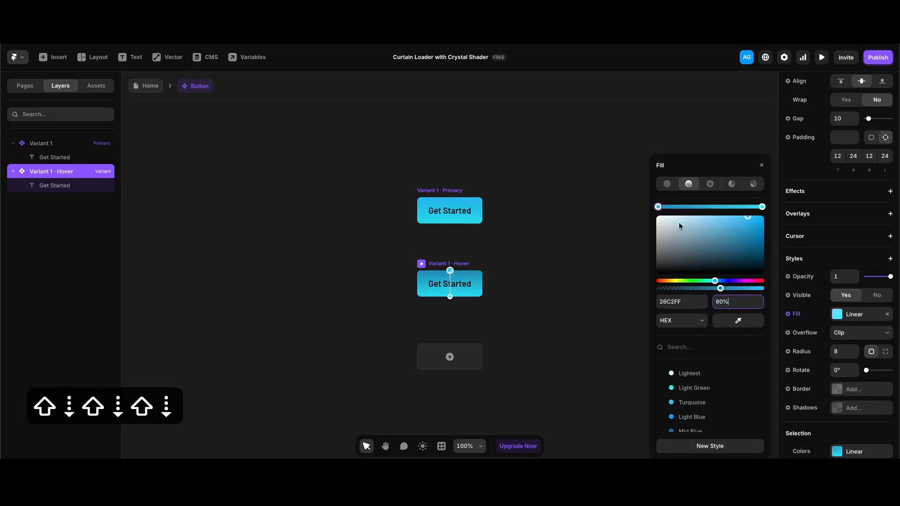
click(658, 206)
key(shift+Down)
key(shift+Down)
key(shift+Down)
click(581, 279)
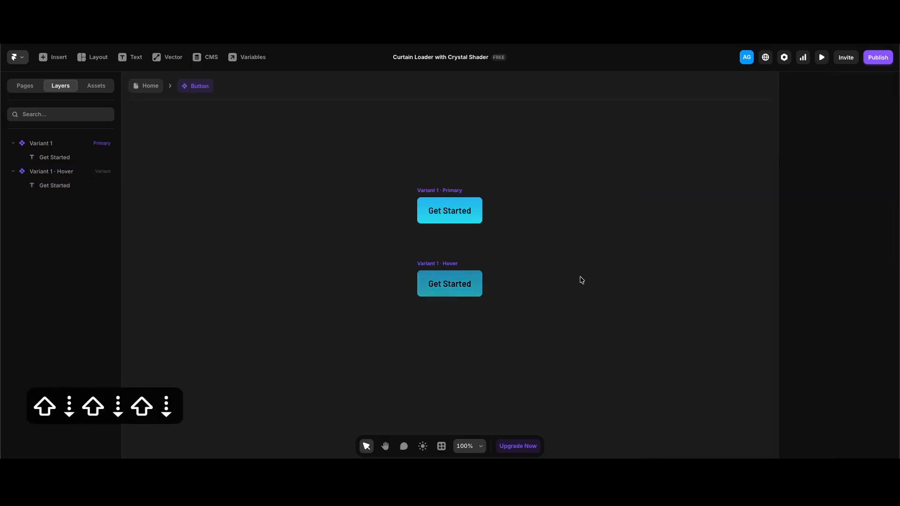
- Create a plain text variable named "Text" for the content of the primary variant's Get Started label
click(451, 212)
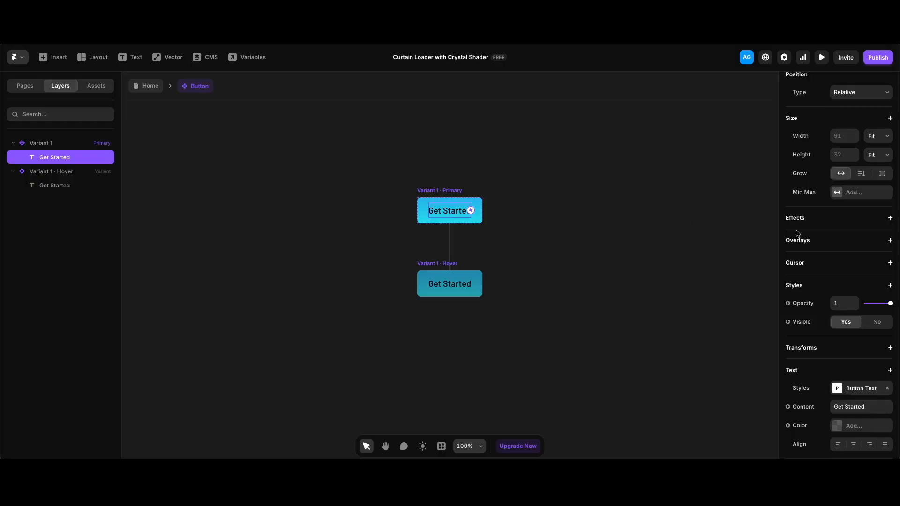
scroll(833, 404, down, 2)
click(803, 348)
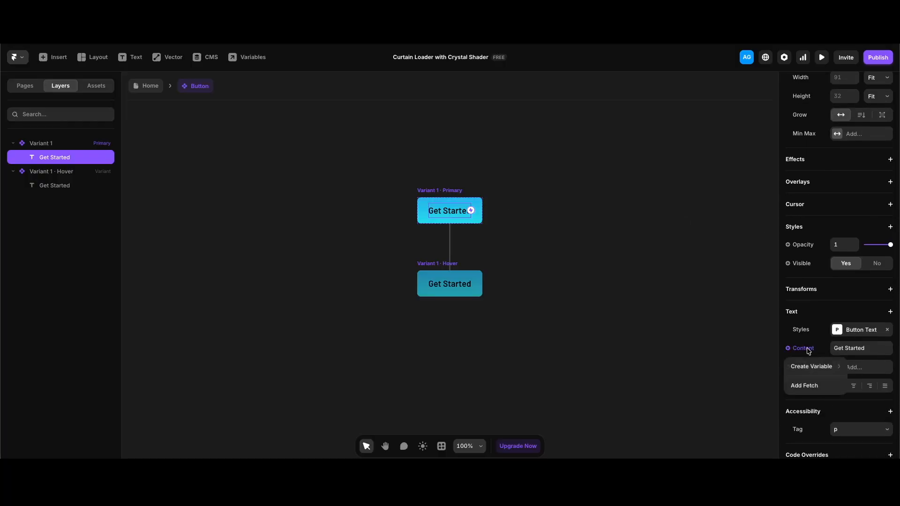
mouse_move(811, 366)
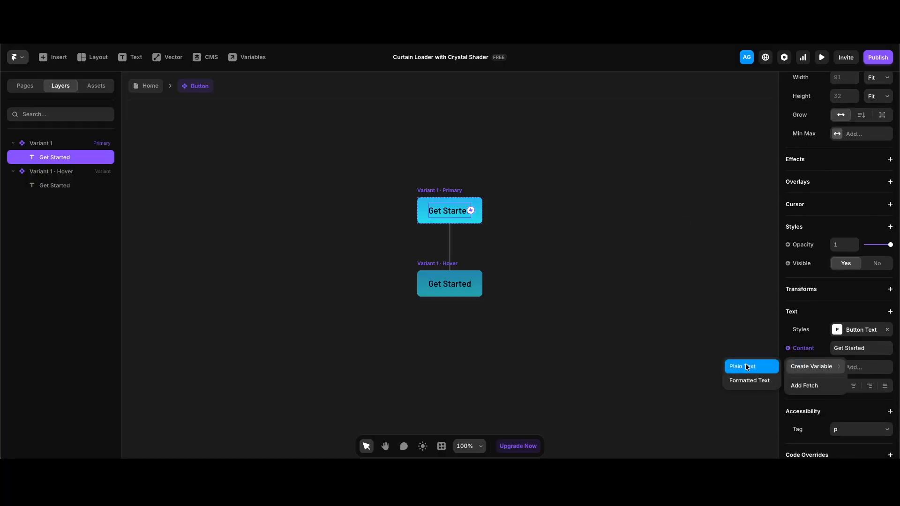
click(747, 367)
text(Text)
key(Return)
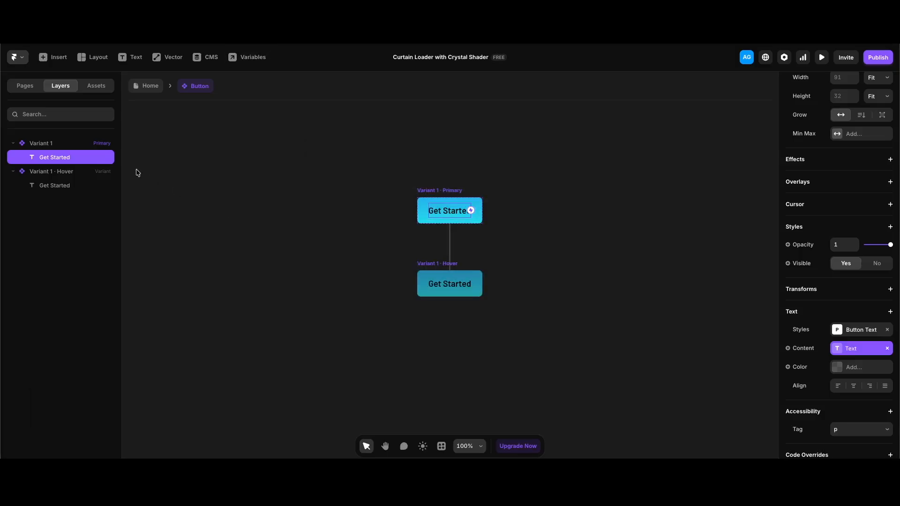
- Create a link variable for the Link To property of the primary variant
click(66, 145)
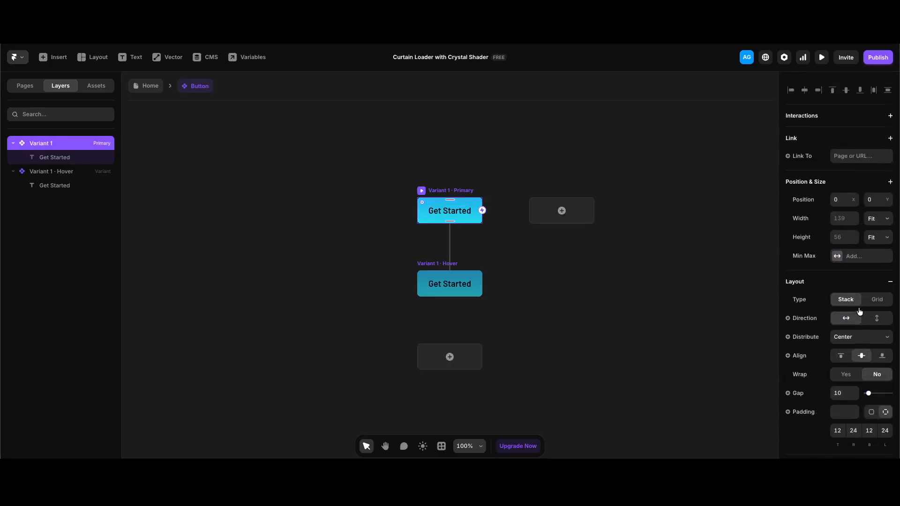
click(799, 157)
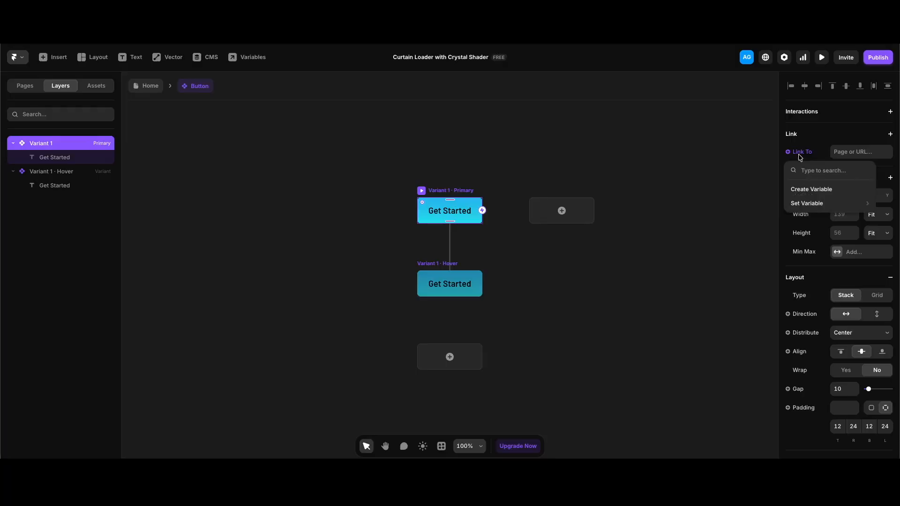
click(806, 190)
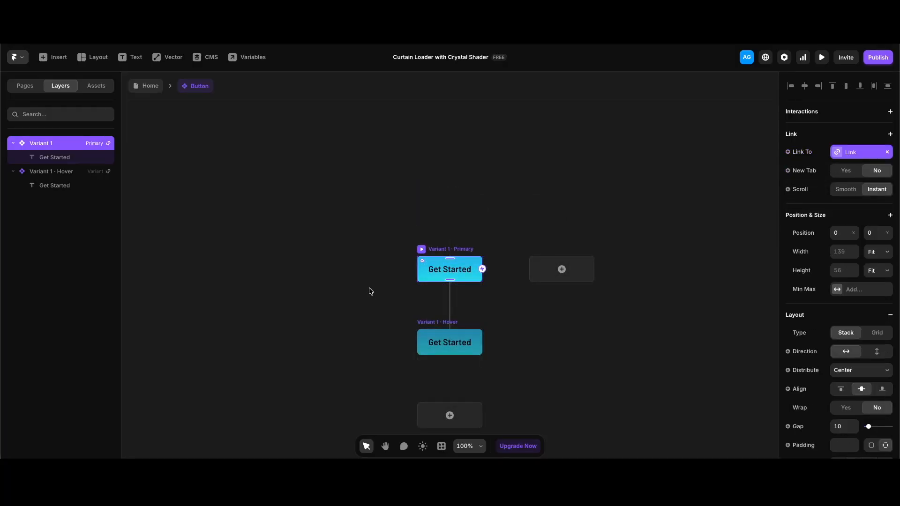
- Return to the Home page and paste the copied address as the Button instance's link
click(149, 89)
scroll(792, 350, down, 2)
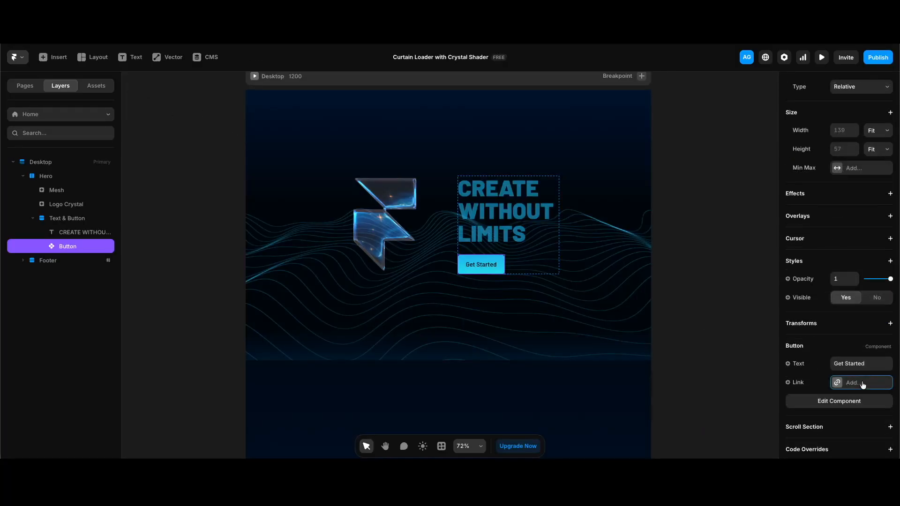
click(852, 382)
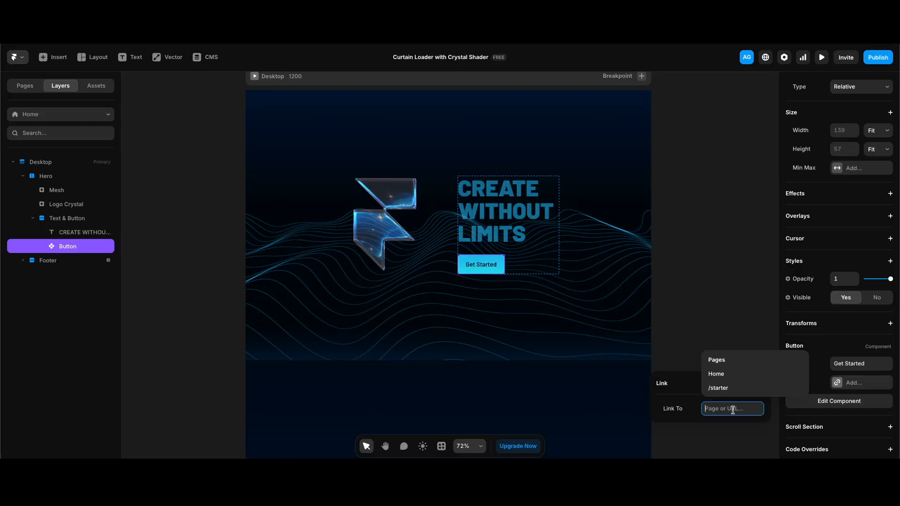
key(super+v)
click(709, 289)
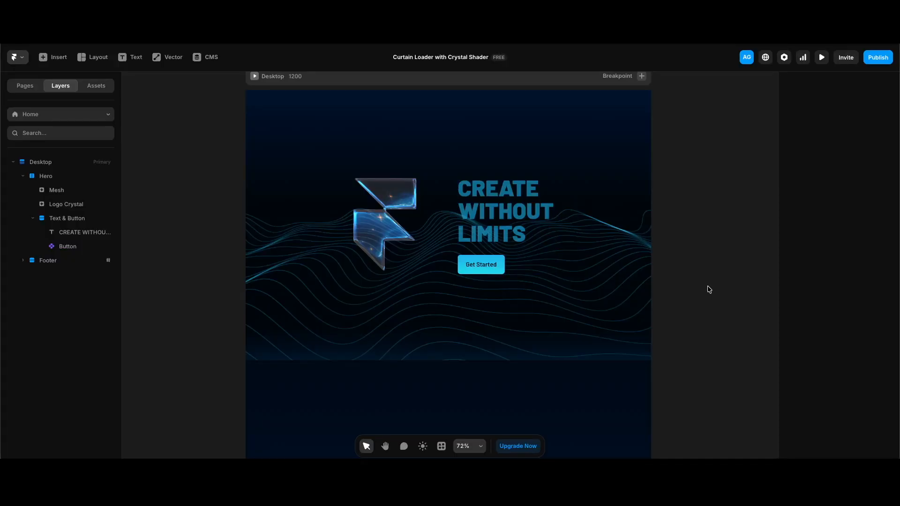
- Paste the Curtain Loader component into the Hero section and move it above Mesh in the layer order
click(58, 180)
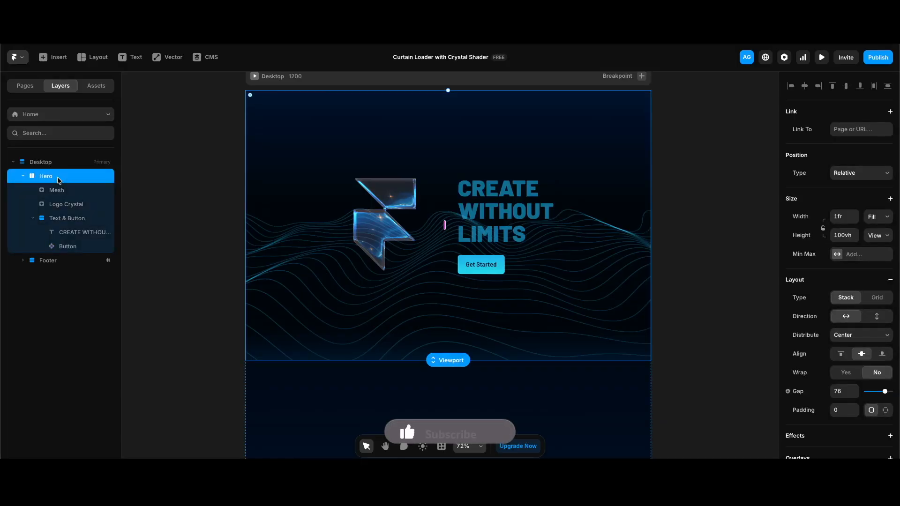
key(super+v)
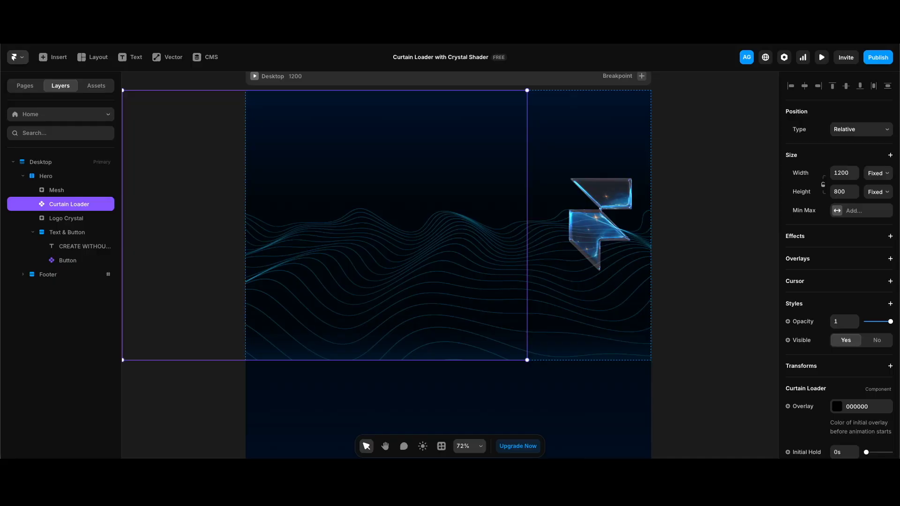
drag(69, 204, 69, 190)
- Set the Curtain Loader's position type to Absolute with a left offset of 0
click(860, 130)
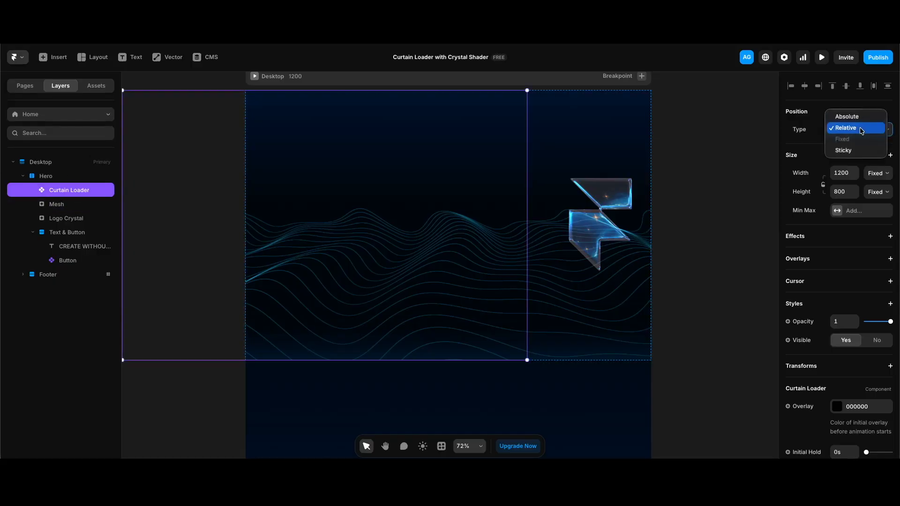
click(857, 117)
click(810, 156)
text(0)
key(Return)
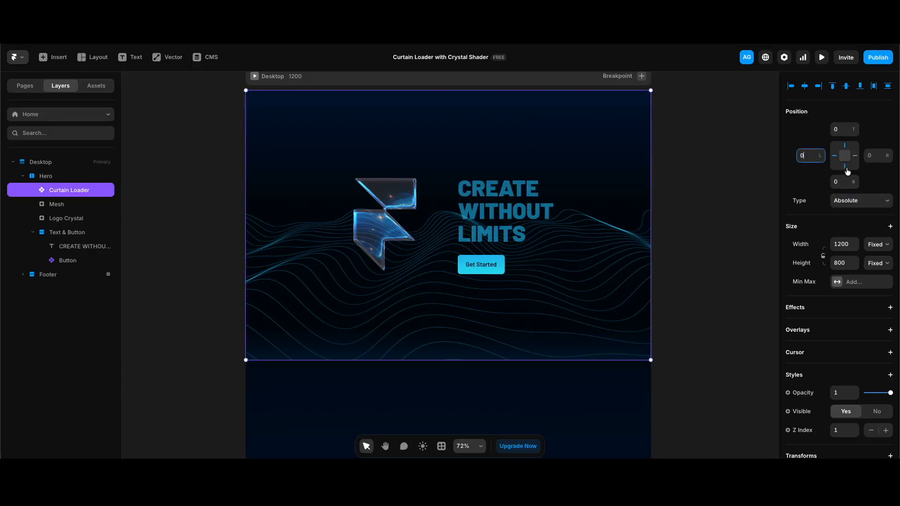
- Set the Curtain Loader's width to 100% relative and its height to 100vh of the viewport
click(841, 246)
key(super+v)
key(Return)
click(874, 263)
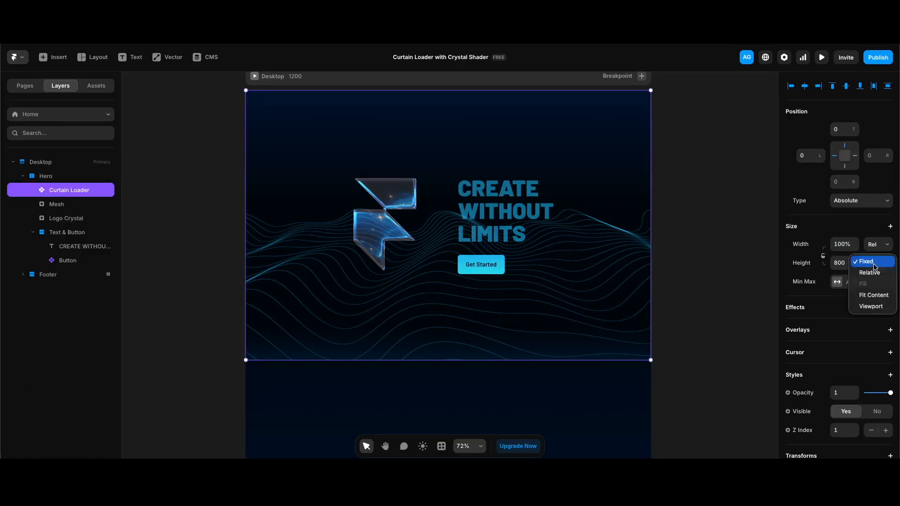
click(872, 305)
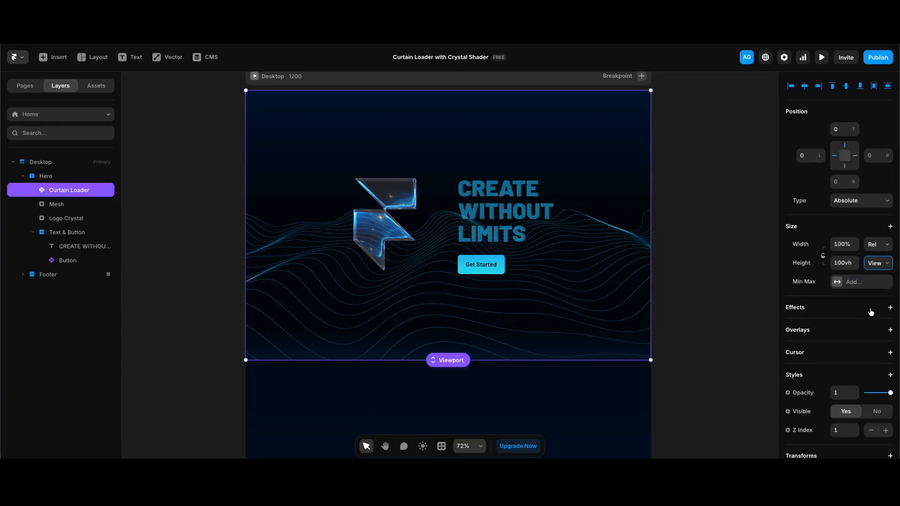
- Remove the Z Index property from the Curtain Loader
scroll(853, 328, down, 2)
right_click(806, 354)
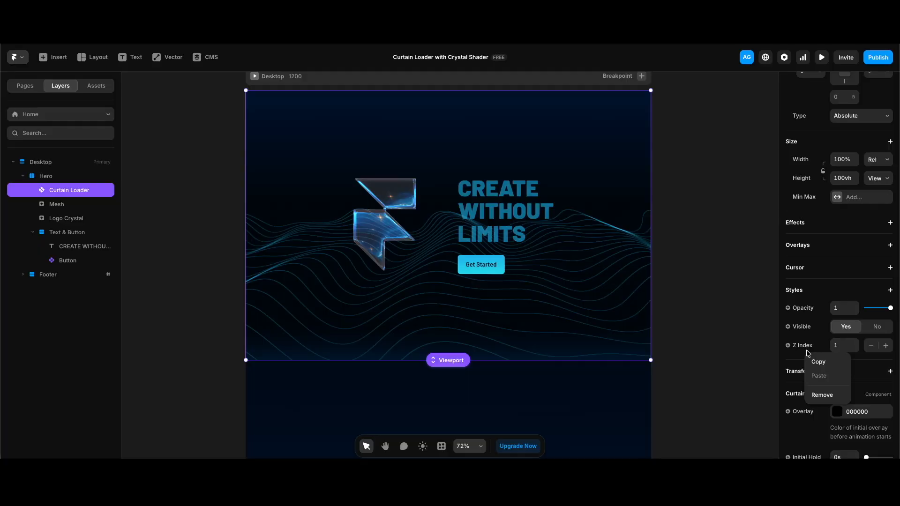
click(827, 393)
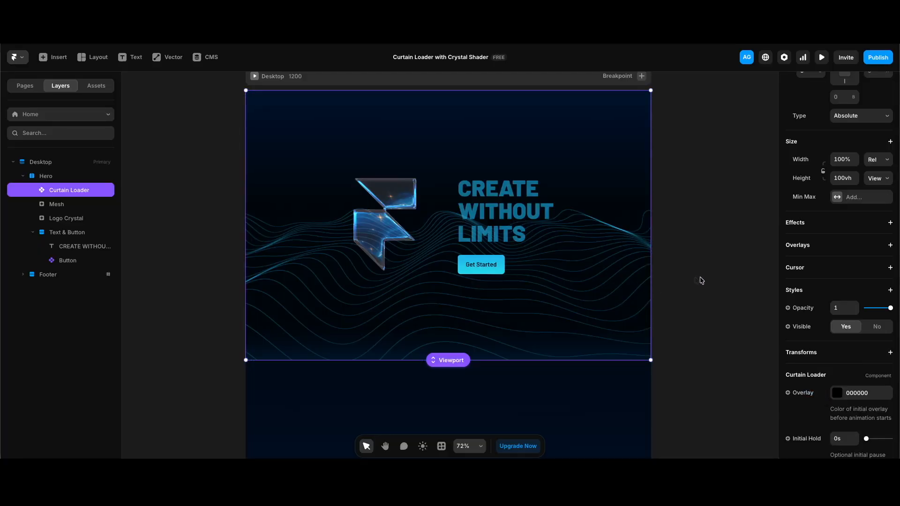
- Apply the BG color style to the Curtain Loader's overlay
scroll(854, 330, down, 3)
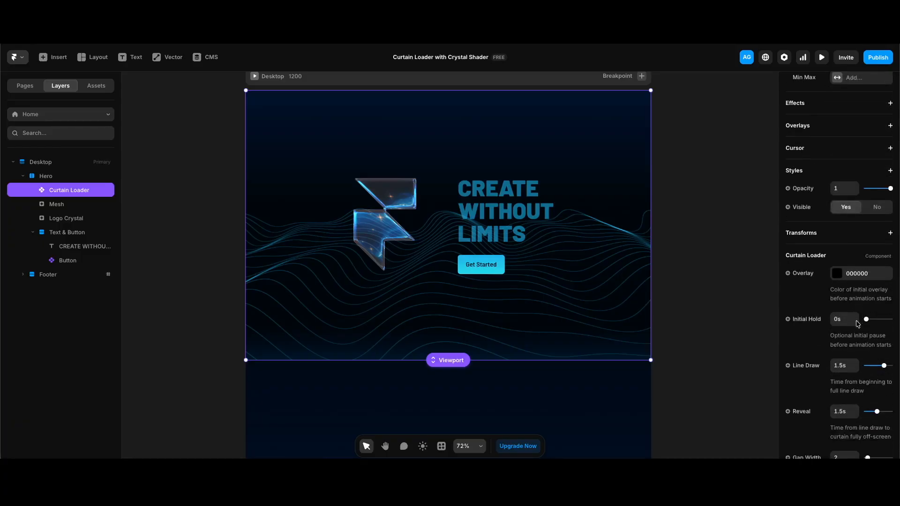
click(862, 274)
click(691, 425)
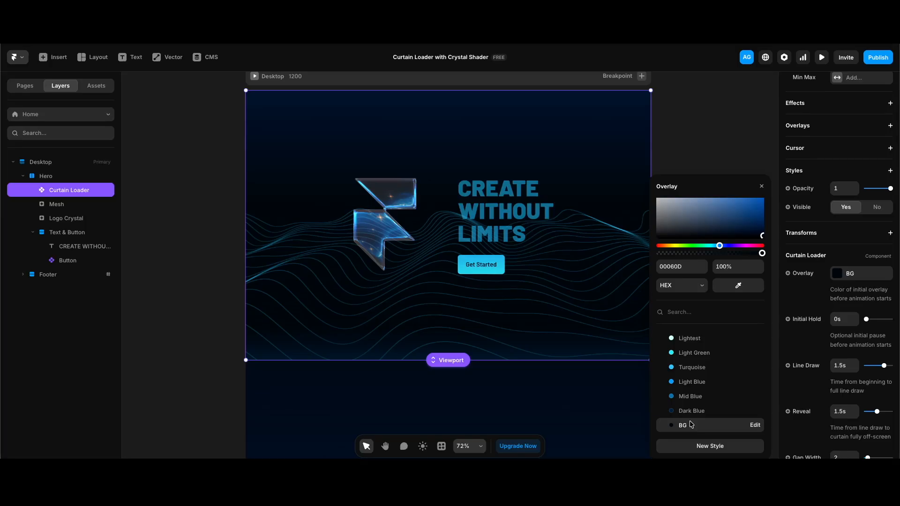
- Set the Curtain Loader's Reveal duration to 2s
scroll(867, 398, down, 3)
click(842, 289)
text(2)
key(Return)
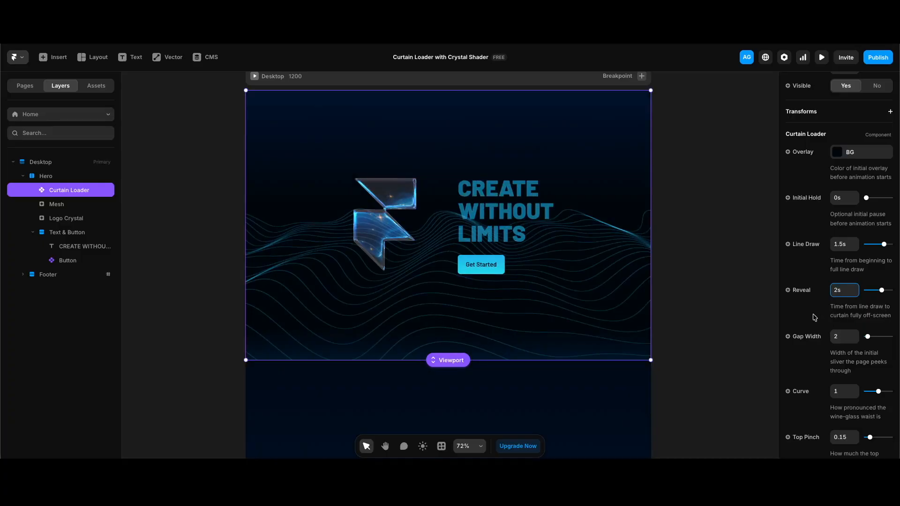
- Set the Curtain Loader's Gap Width to 10, Curve to 2 and Top Pinch to 1
click(842, 336)
text(10)
key(Return)
click(842, 393)
scroll(834, 346, down, 3)
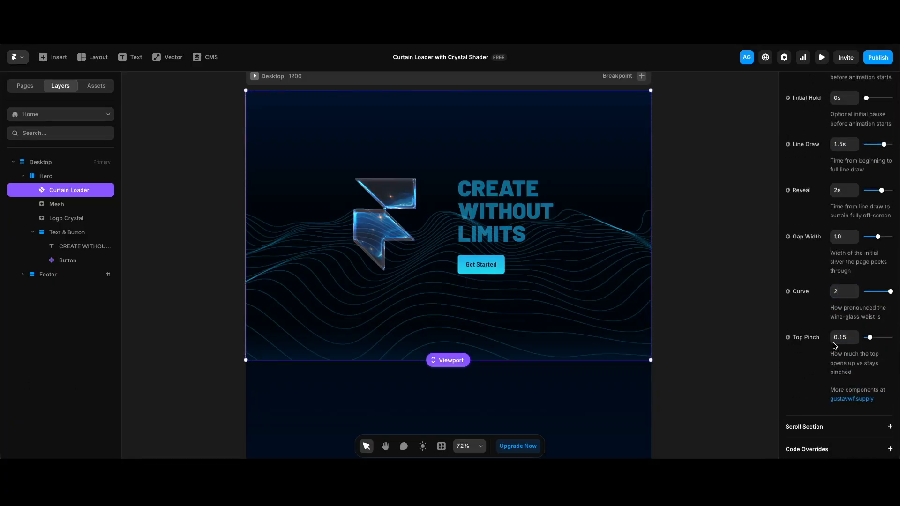
click(843, 338)
text(1)
key(Return)
- Preview the page and reload it to watch the curtain animation, then return to the canvas
key(super+p)
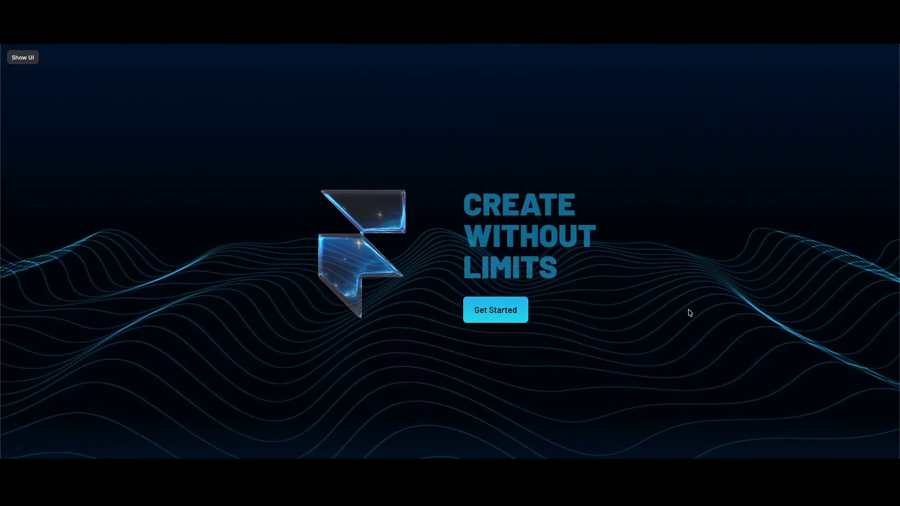
key(super+r)
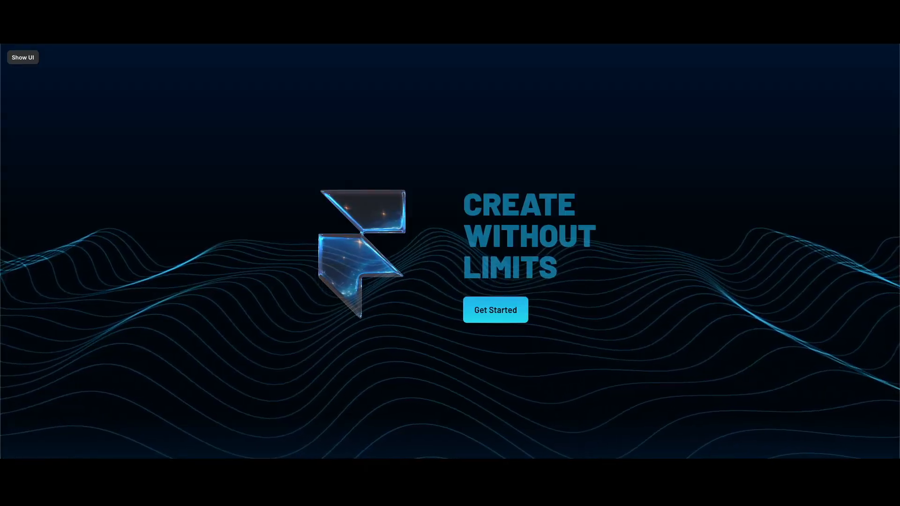
key(Escape)
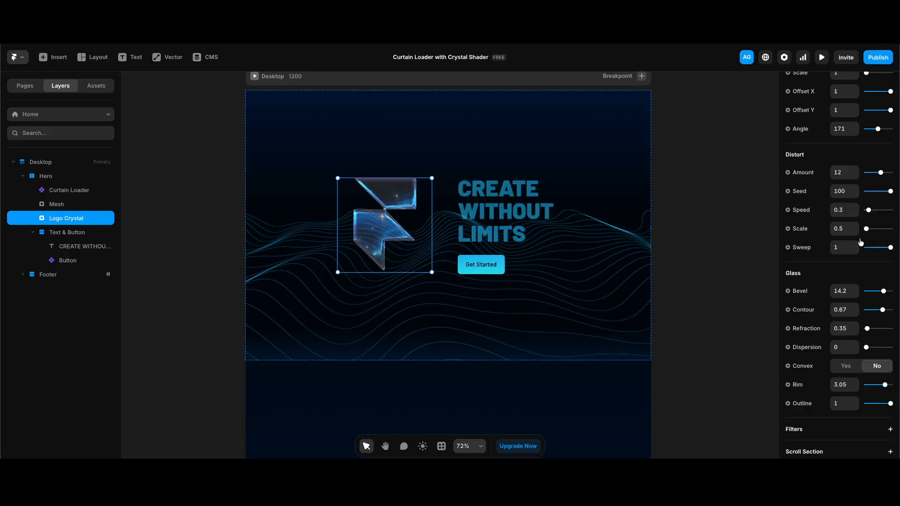
- Add an Appear effect to the Logo Crystal with an enter X offset of -500
scroll(860, 242, up, 10)
click(890, 236)
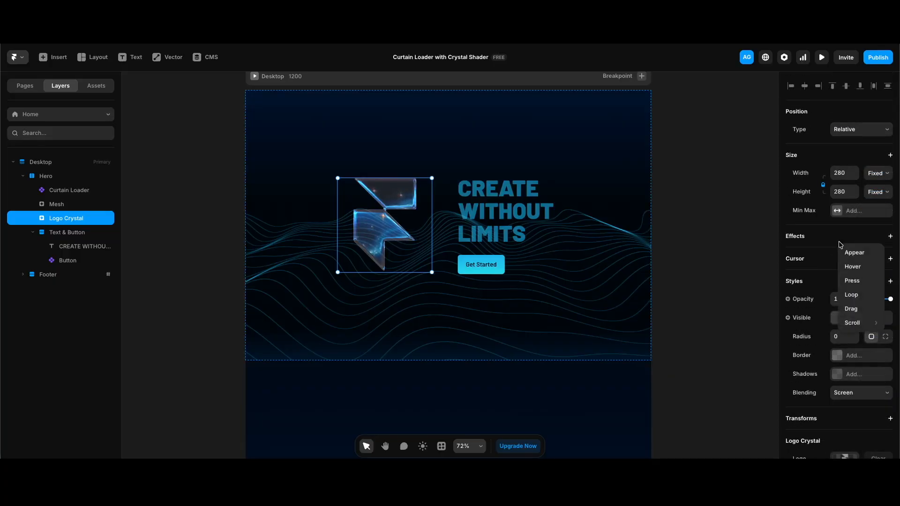
click(851, 251)
click(722, 318)
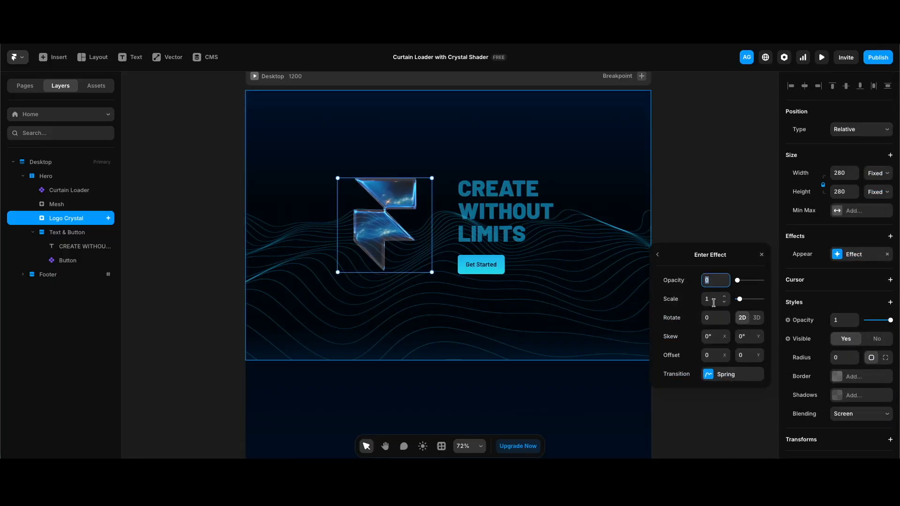
click(712, 355)
text(-500)
key(Return)
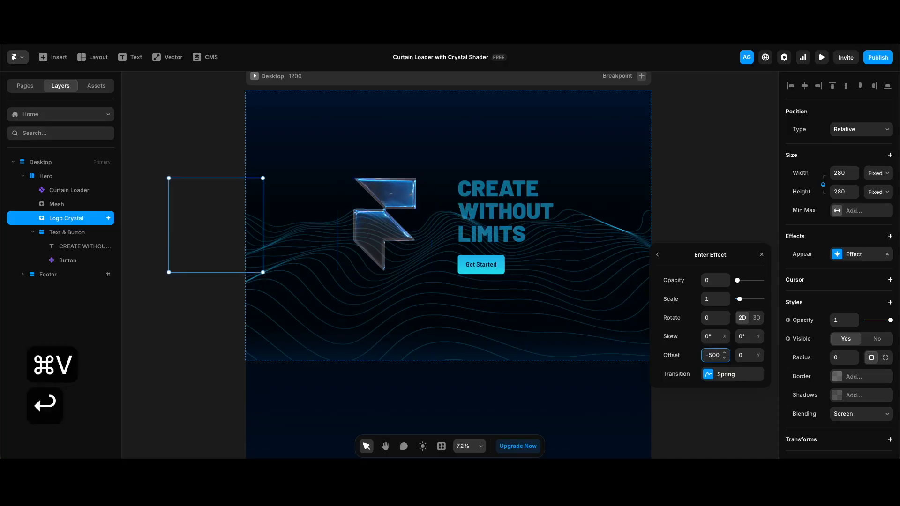
- Set the Logo Crystal's Appear transition to a time of 0.8 s and a delay of 3.3 s
click(731, 375)
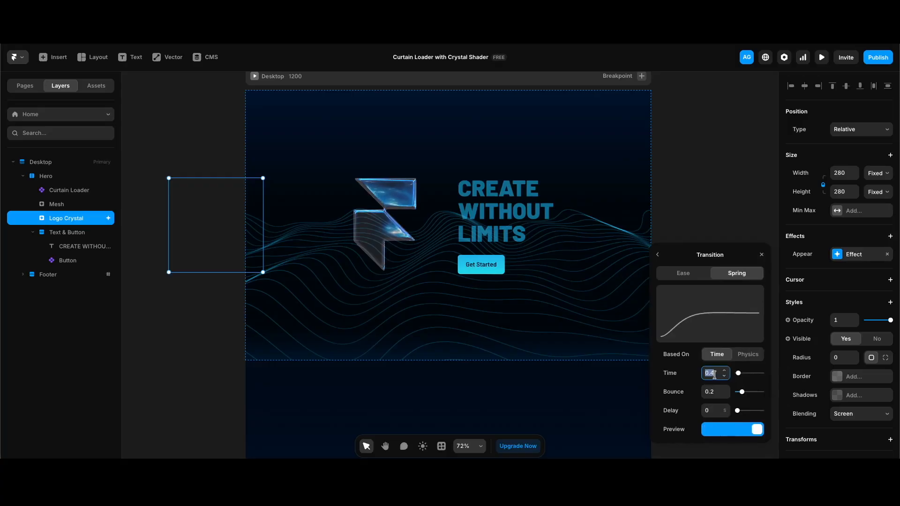
text(0.8)
key(Return)
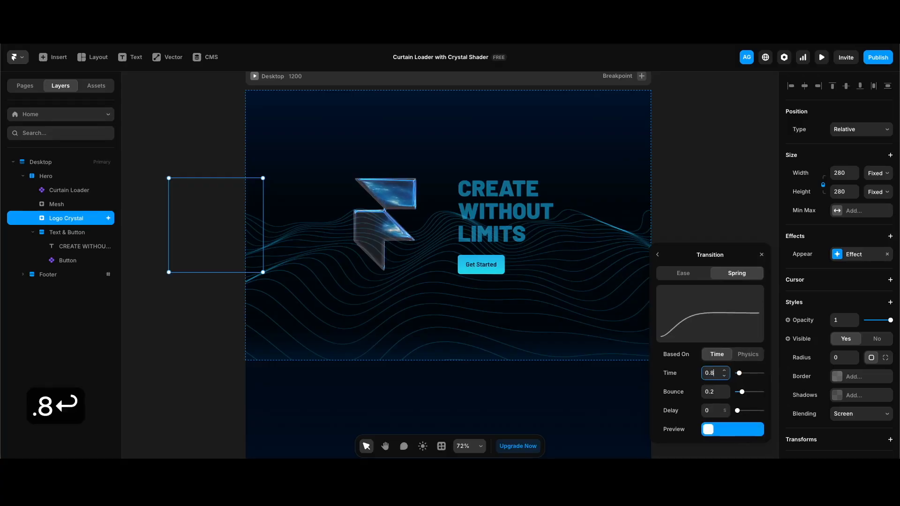
click(711, 410)
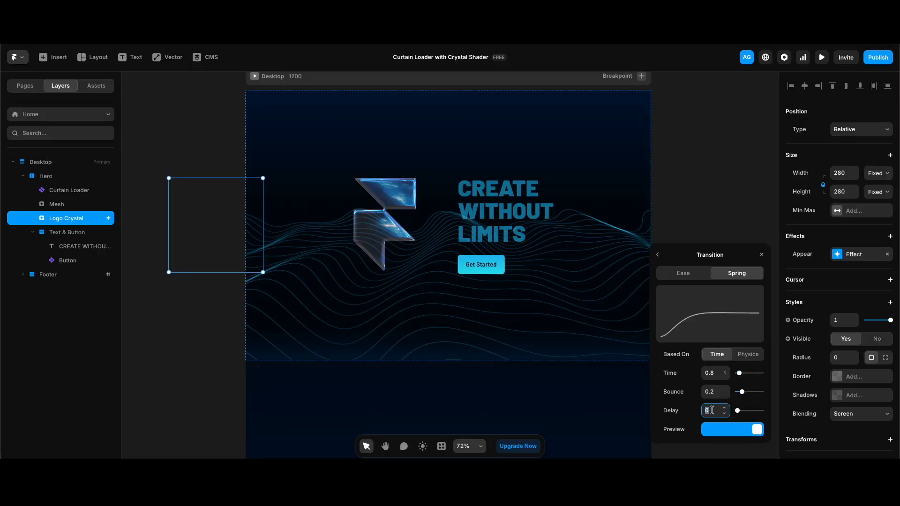
text(3.3)
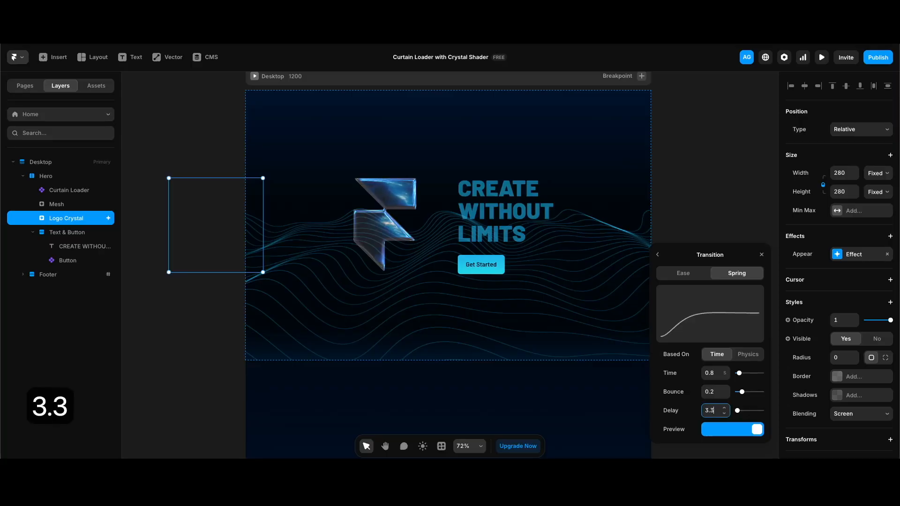
key(Return)
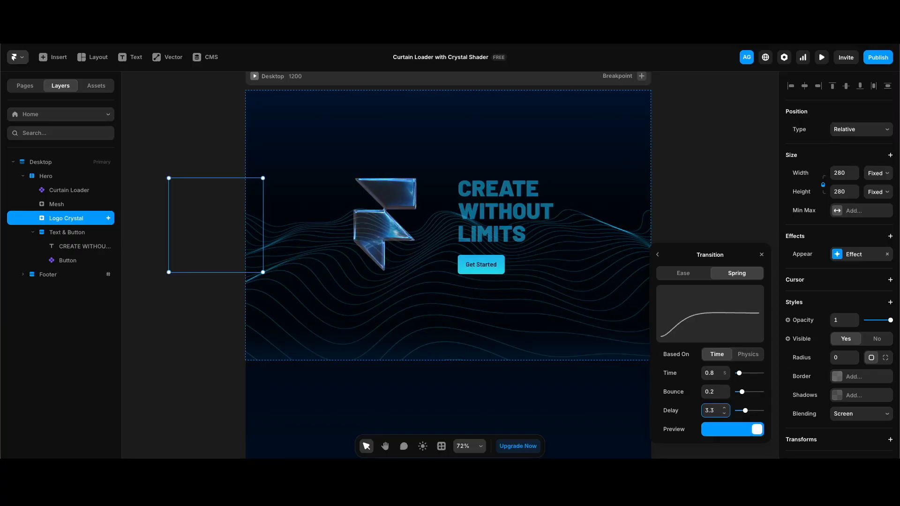
click(734, 214)
- Preview and reload the page to check the logo's entrance, then return to the canvas
key(super+p)
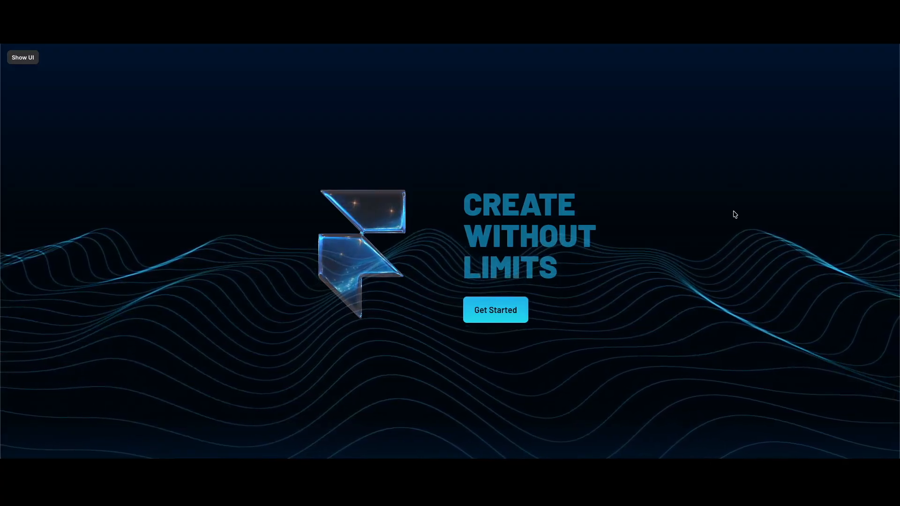
key(super+r)
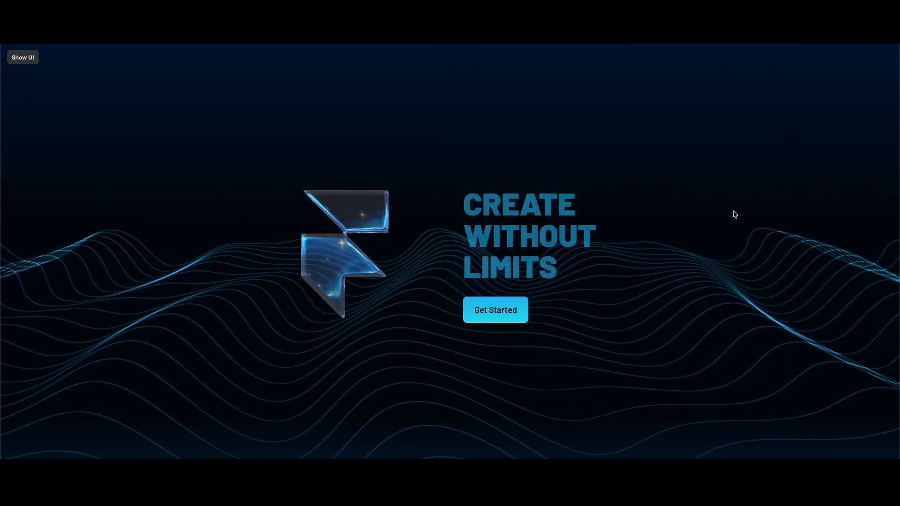
key(Escape)
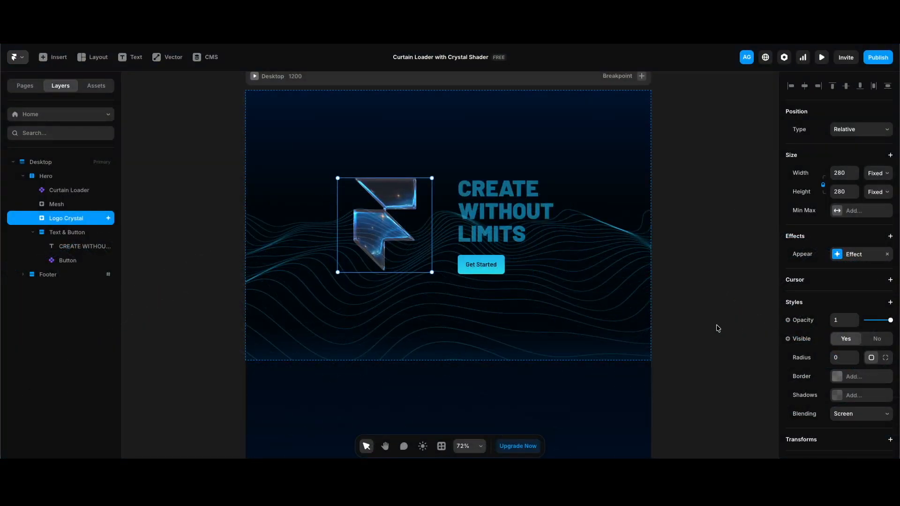
- Add an Appear effect to the CREATE WITHOUT LIMITS heading with enter scale 0 and X offset 500
click(506, 213)
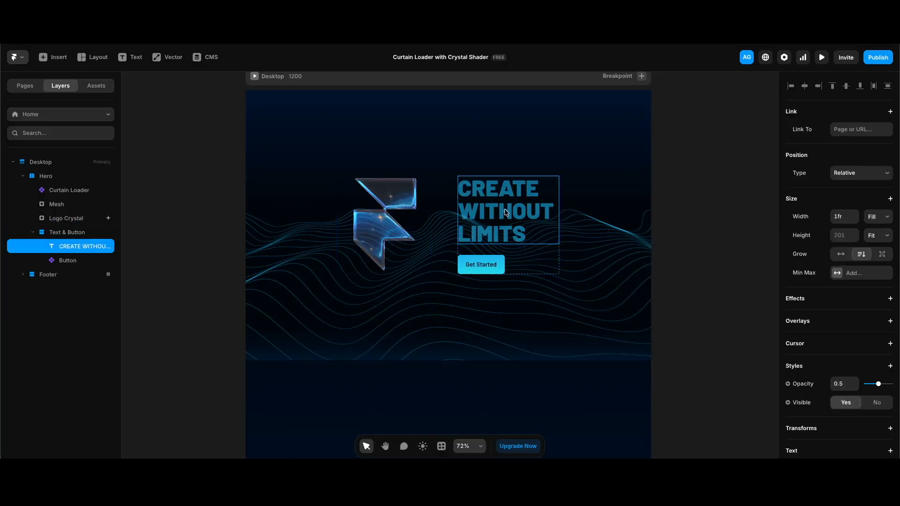
click(864, 297)
click(848, 317)
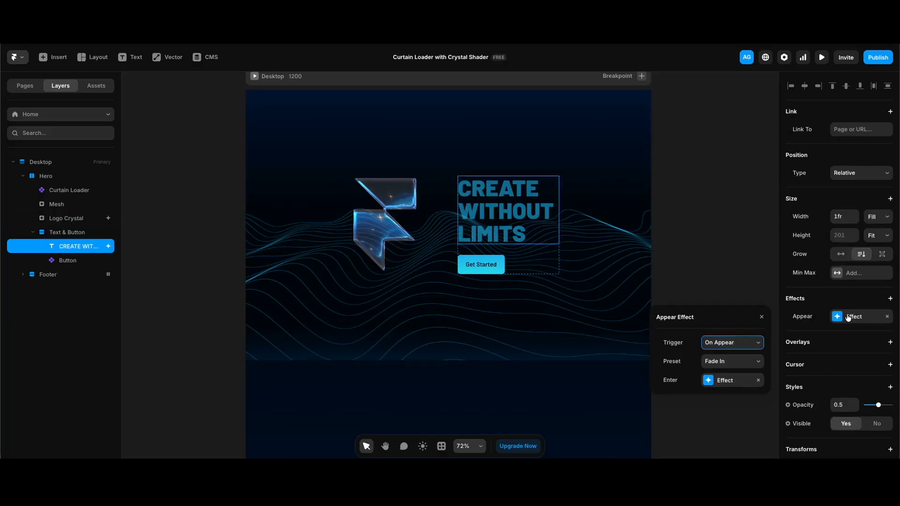
click(728, 381)
click(712, 362)
text(0)
key(Return)
click(711, 416)
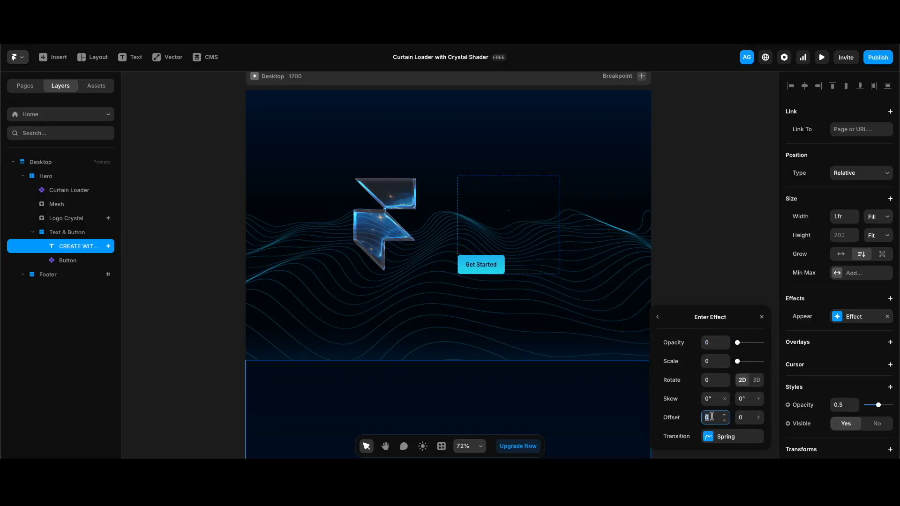
text(500)
key(Return)
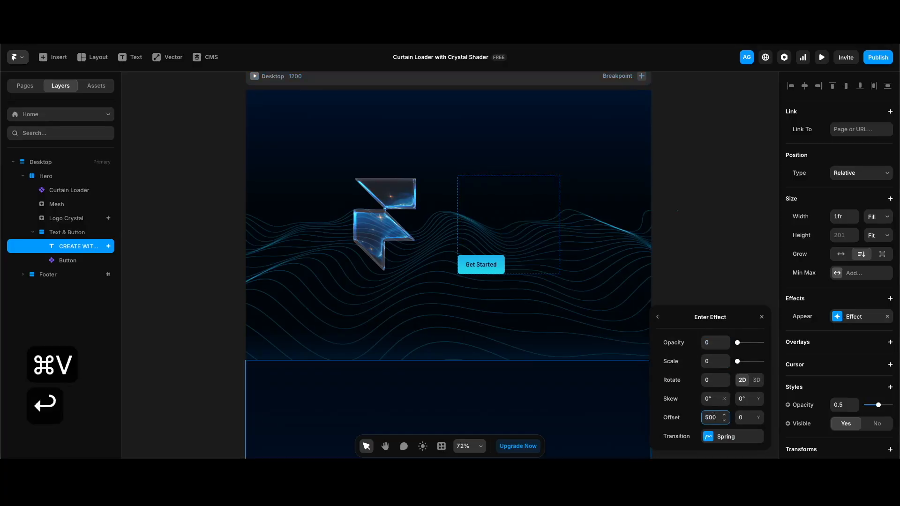
- Set the heading's Appear transition to a time of 0.8 s and a delay of 3.8 s
click(732, 438)
text(.8)
key(Return)
click(711, 426)
text(3.8)
key(Return)
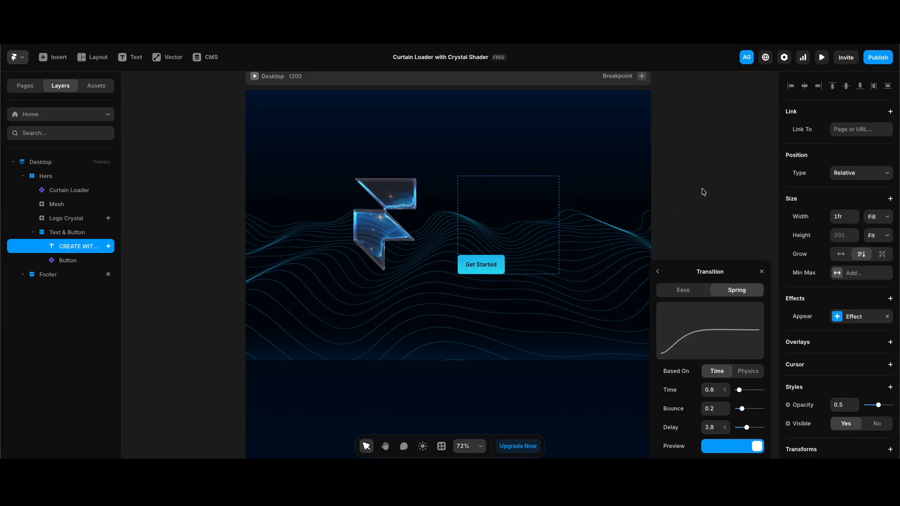
- Add an Appear effect to the Get Started button with enter scale 4 and X offset 100
click(491, 258)
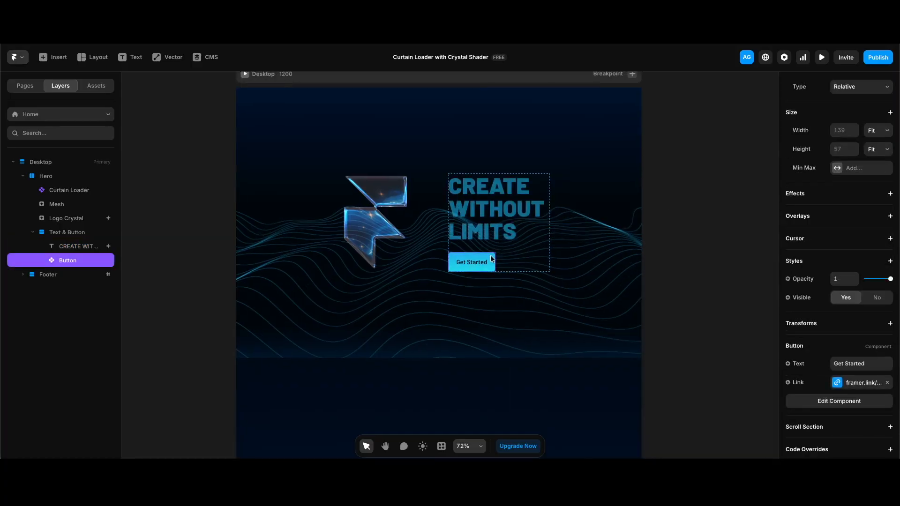
click(847, 196)
click(853, 205)
click(730, 275)
click(710, 257)
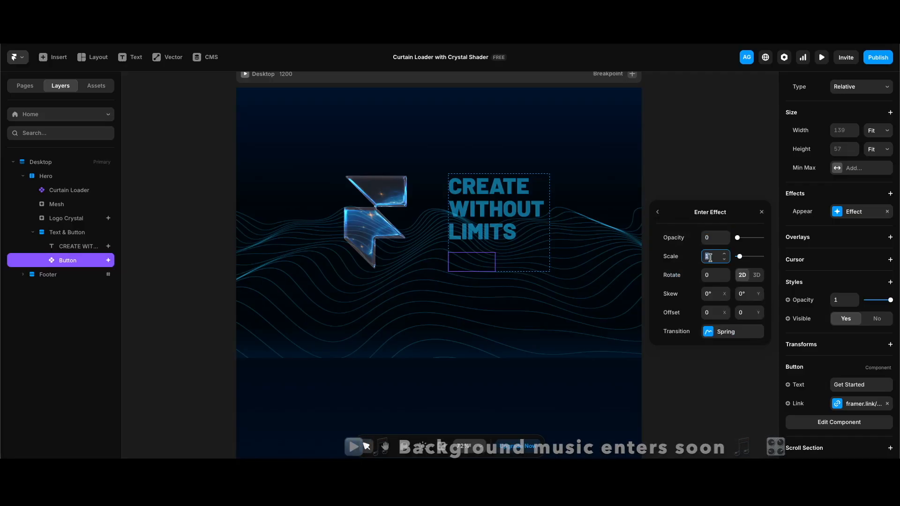
text(4)
key(Return)
click(707, 313)
text(100)
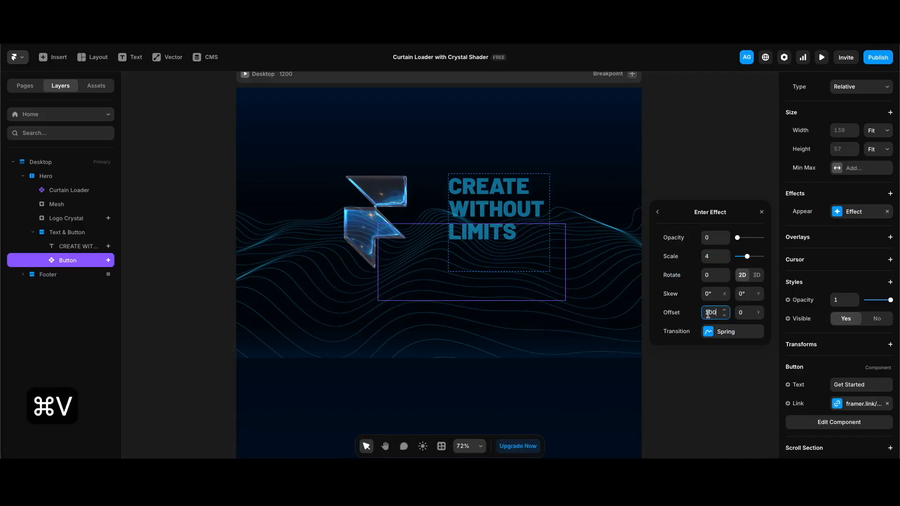
key(Return)
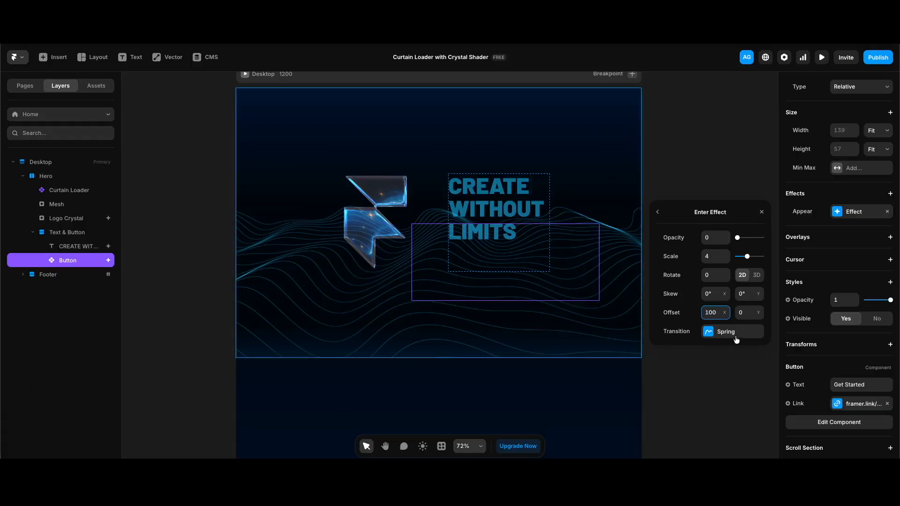
- Set the button's Appear transition to a time of 0.8 s and a delay of 4.3 s
click(733, 334)
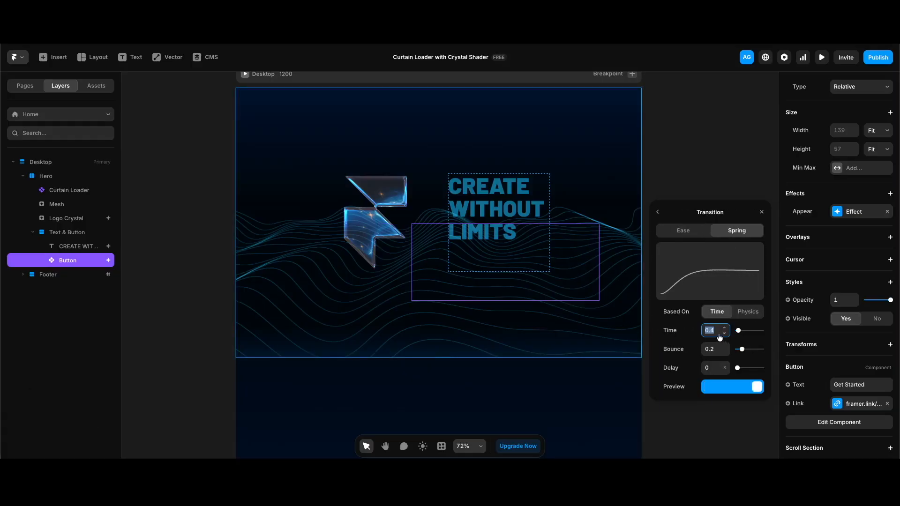
text(.8)
key(Return)
click(708, 368)
text(4.3)
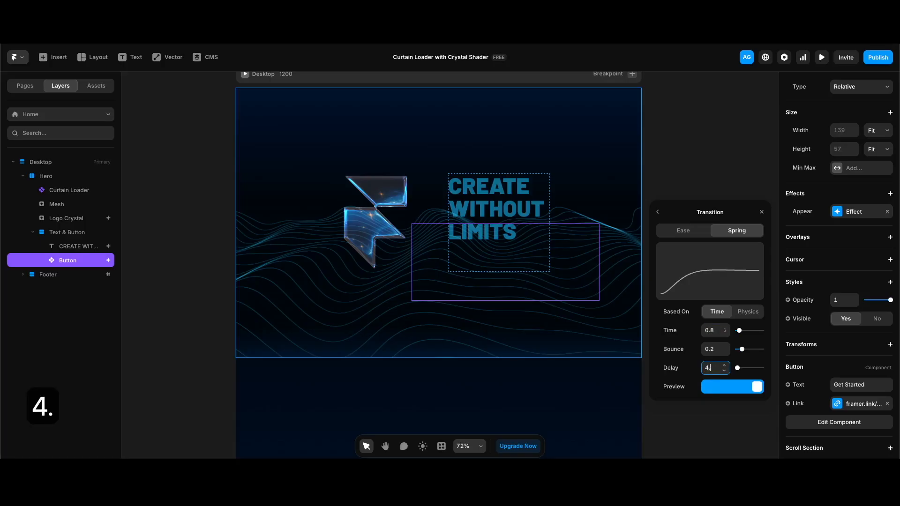
key(Return)
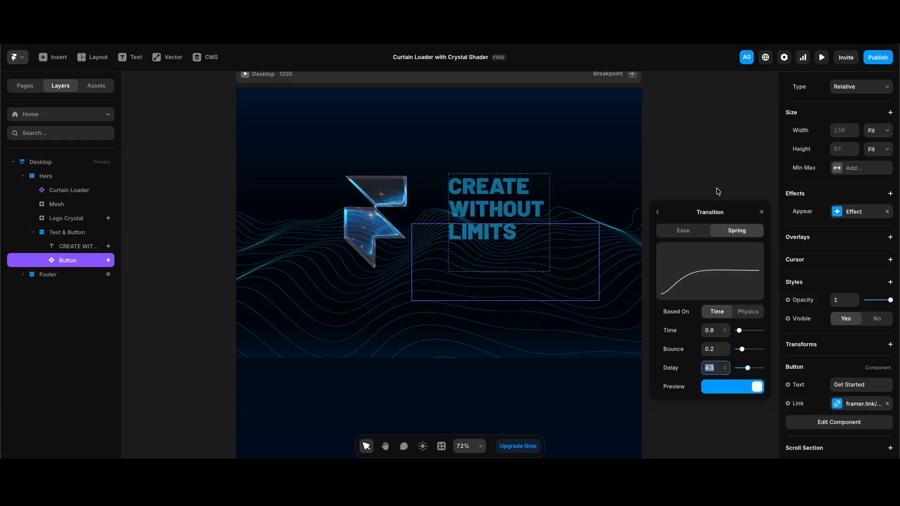
- Preview and reload the page to check the logo, heading and button entrances, then return to the canvas
key(super+p)
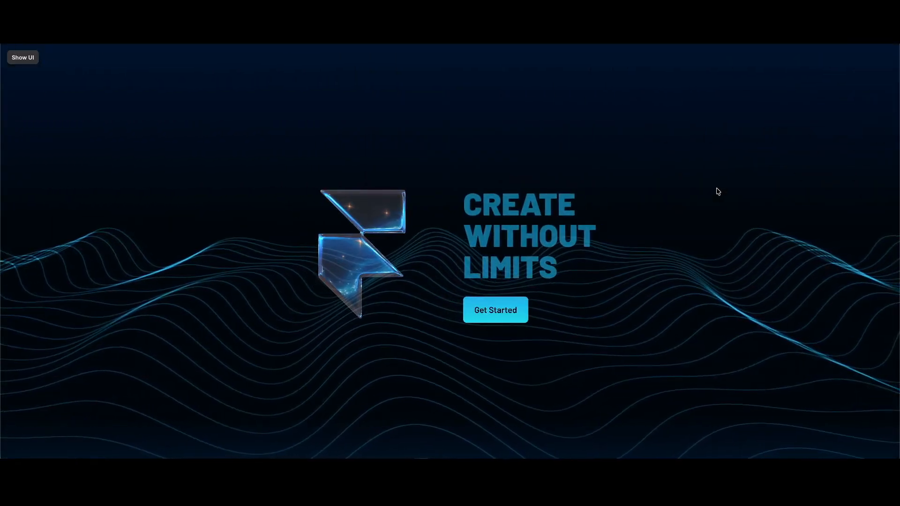
key(super+r)
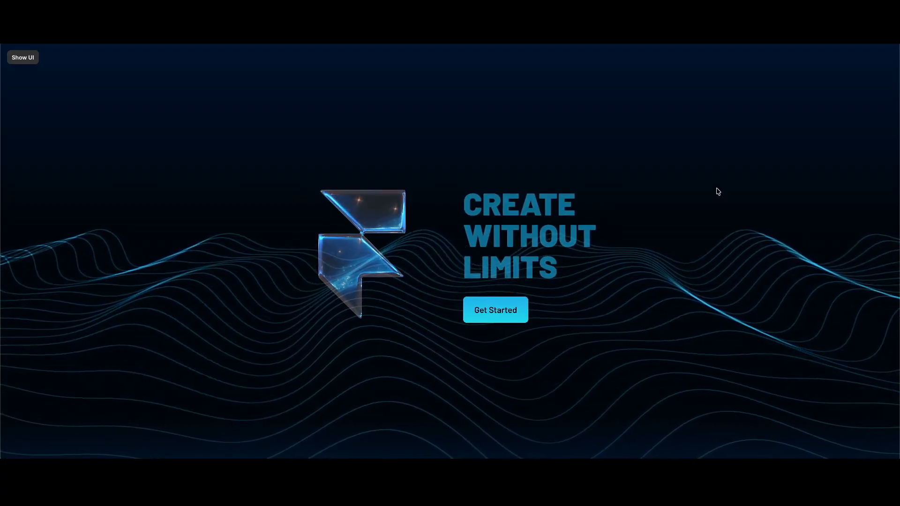
key(Escape)
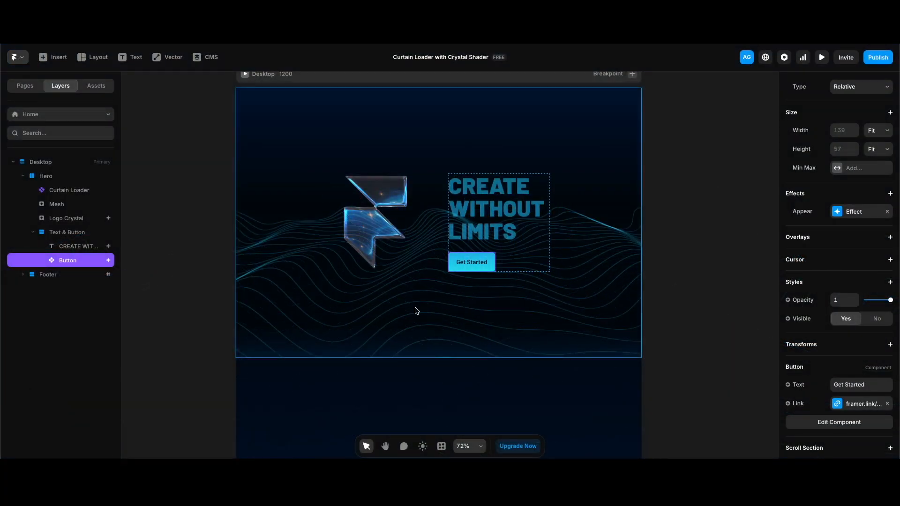
- Set the overflow of the Text & Button stack to Visible
click(64, 233)
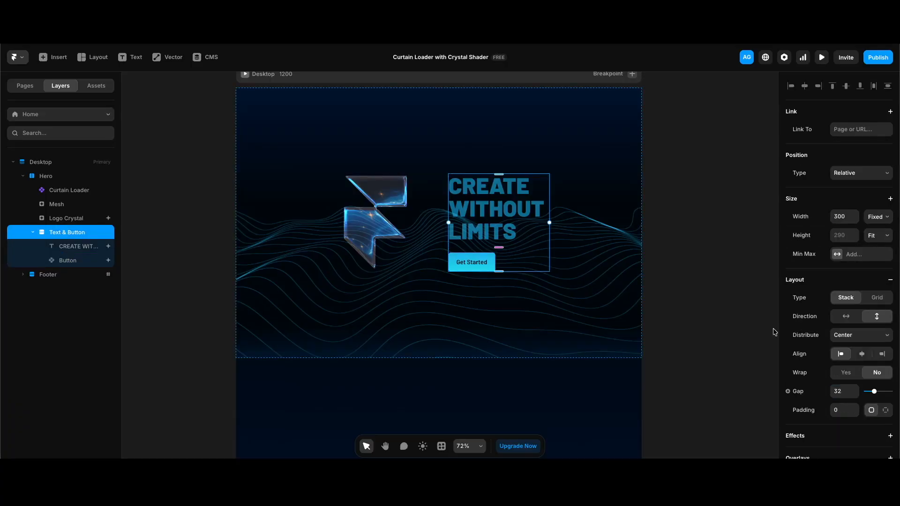
scroll(842, 357, down, 6)
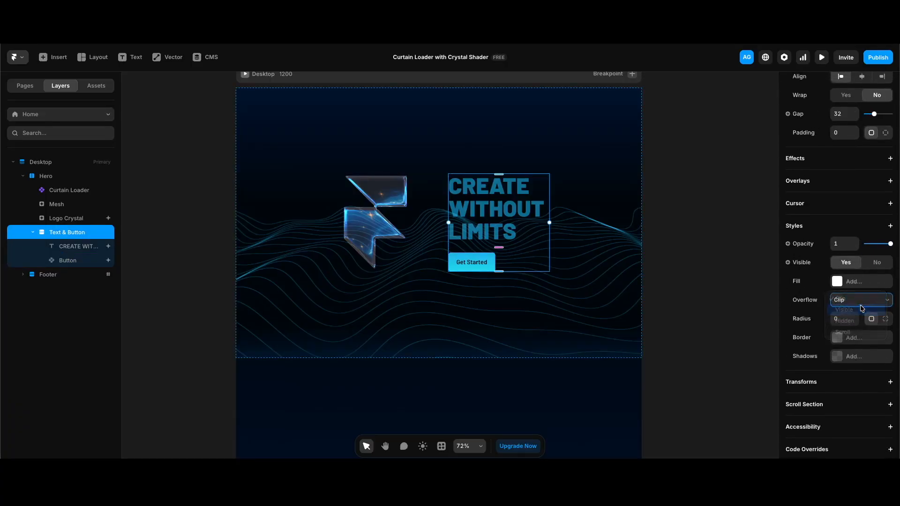
click(708, 299)
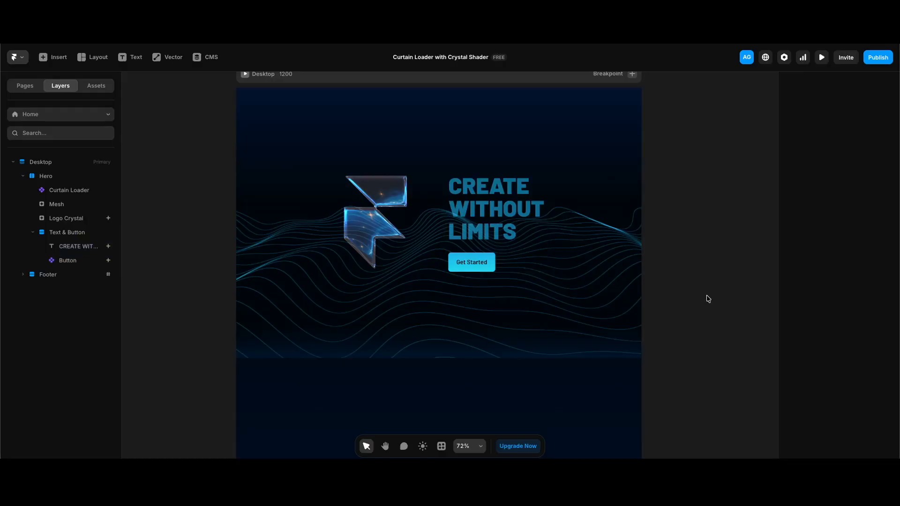
- Preview the page and reload it to replay the complete hero animation
key(super+p)
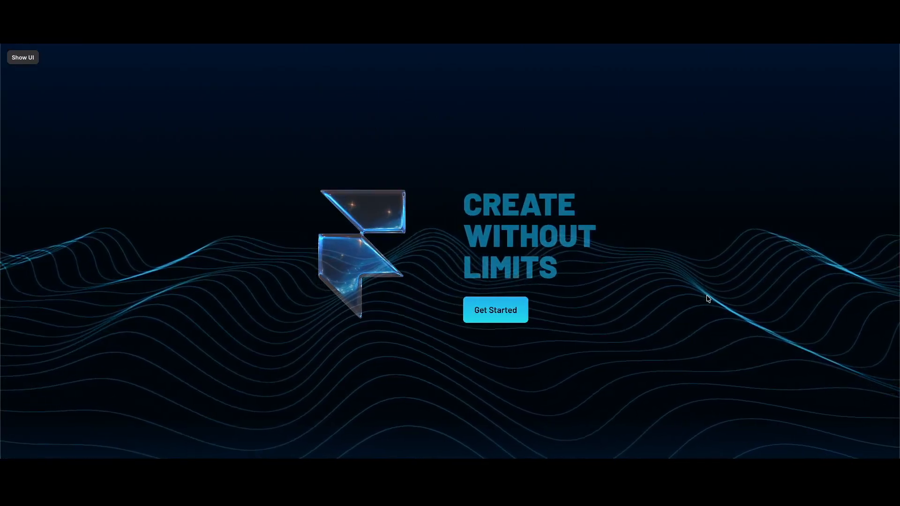
key(super+r)
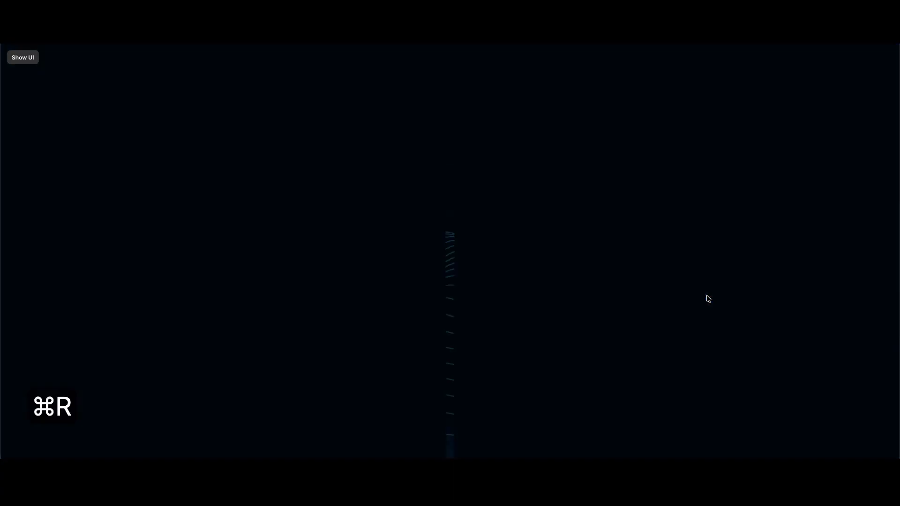